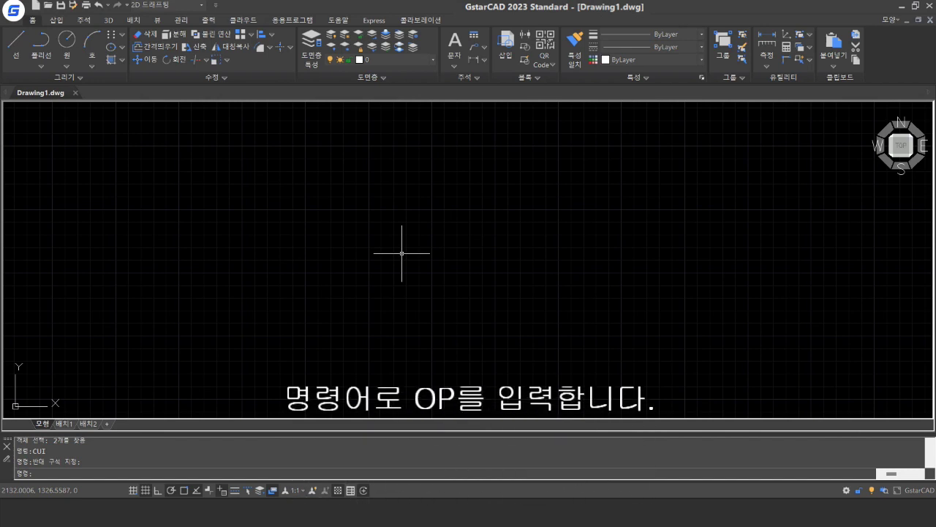
# Step: Open the Options dialog with OP, then reopen it from the canvas shortcut menu
pyautogui.write('op')
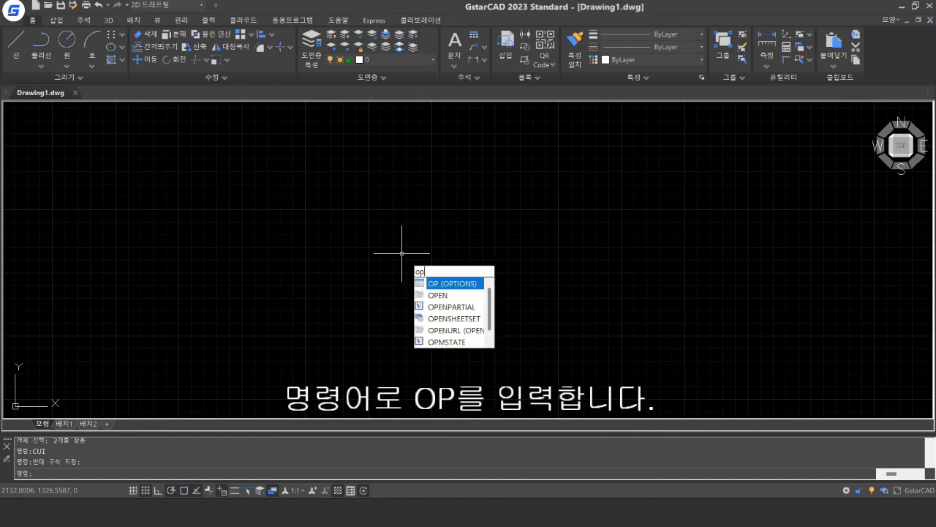
pyautogui.press('Return')
pyautogui.click(669, 100)
pyautogui.rightClick(297, 190)
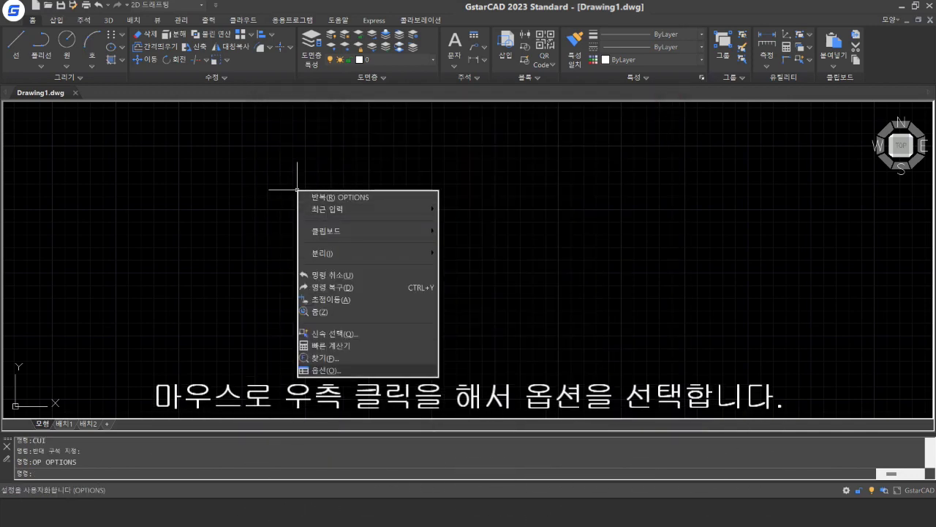
pyautogui.click(322, 370)
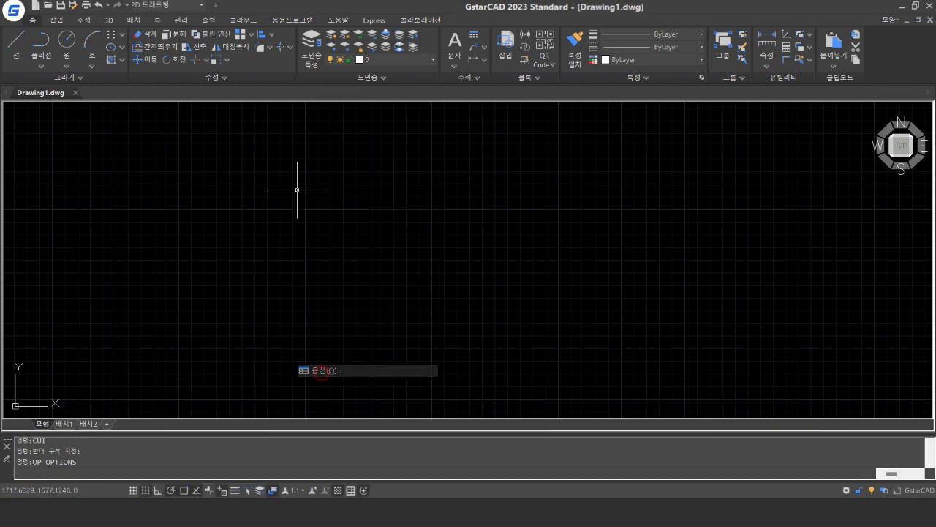
# Step: Show the Files tab and expand the Automatic Save File Location entry
pyautogui.moveTo(333, 102); pyautogui.dragTo(336, 107)
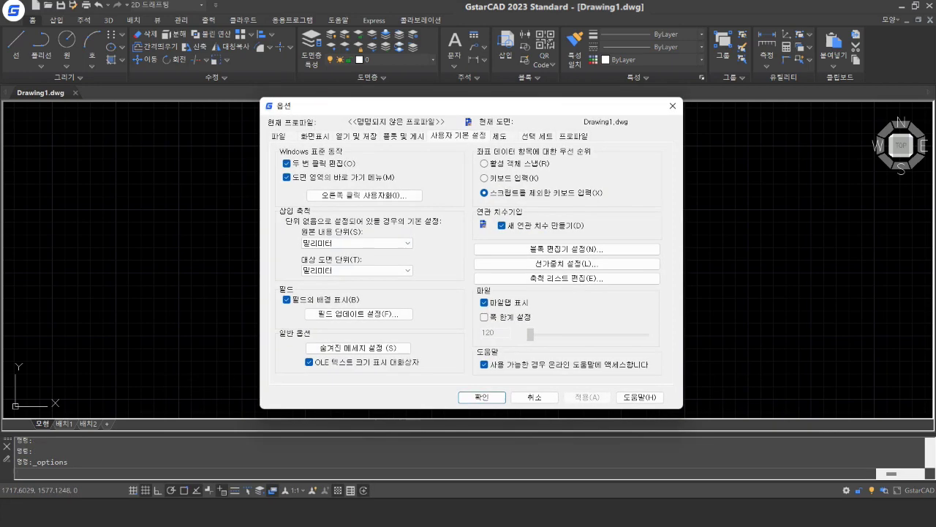
pyautogui.click(278, 137)
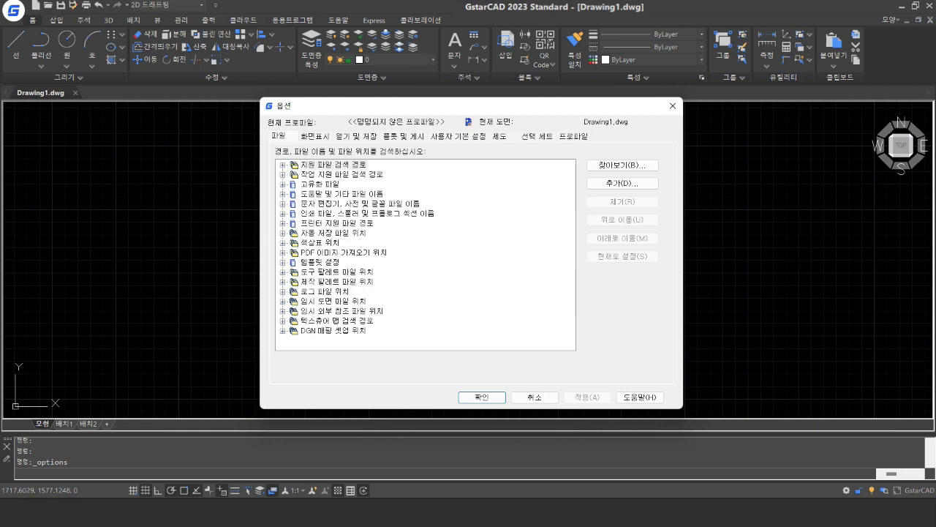
pyautogui.doubleClick(331, 232)
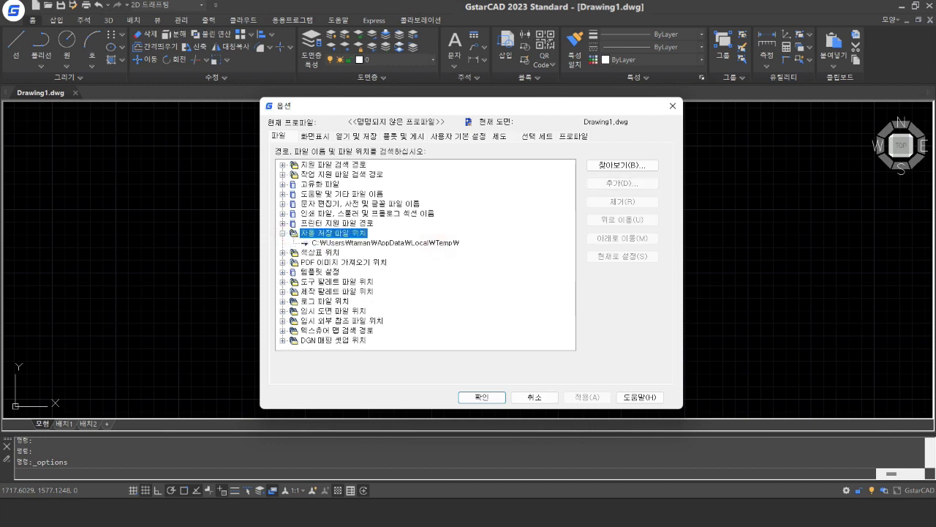
# Step: Select the autosave temp-folder path and expand the text editor, dictionary and font file names entry
pyautogui.click(386, 242)
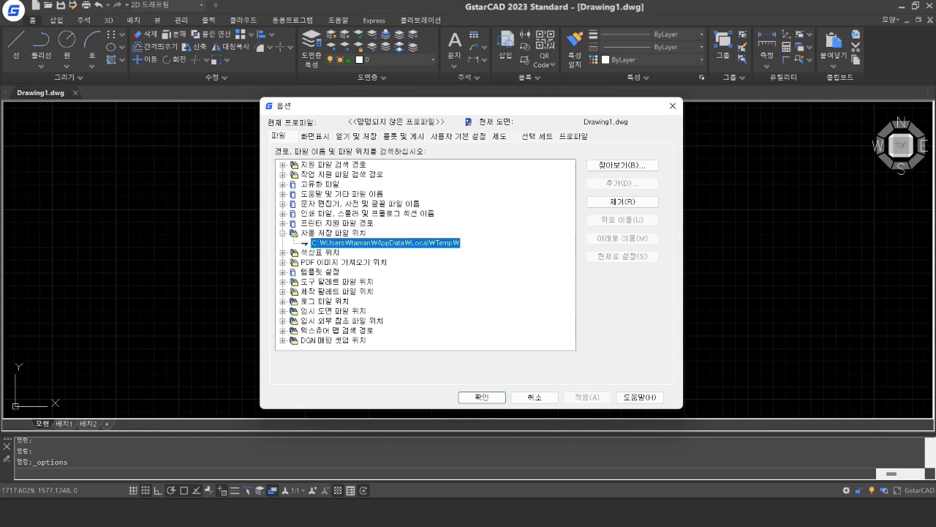
pyautogui.doubleClick(358, 203)
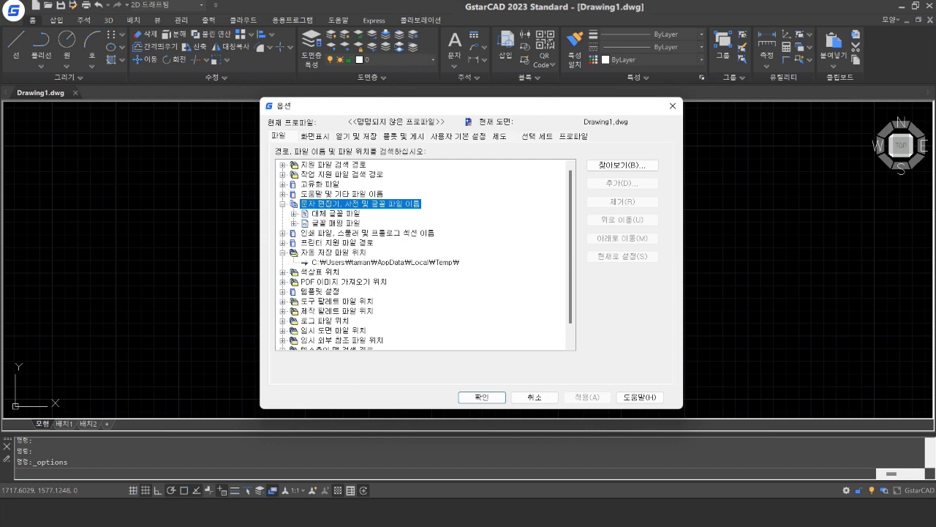
# Step: Expand the support file search paths and inspect the FONTS and ExtendCmd paths
pyautogui.doubleClick(333, 165)
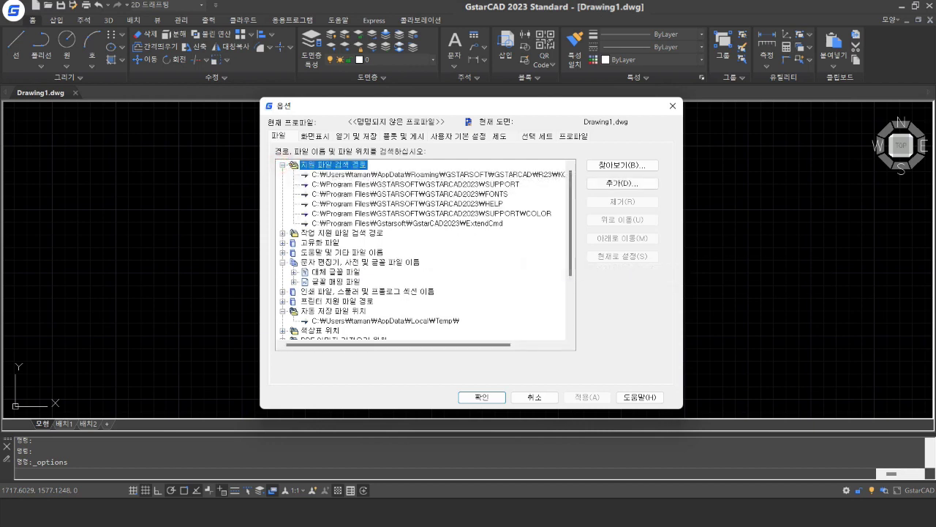
pyautogui.click(550, 194)
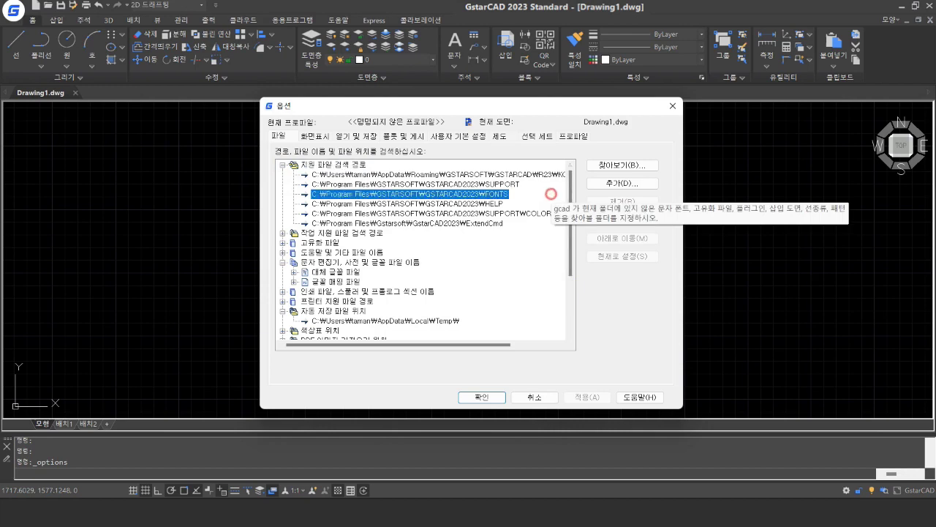
pyautogui.click(556, 223)
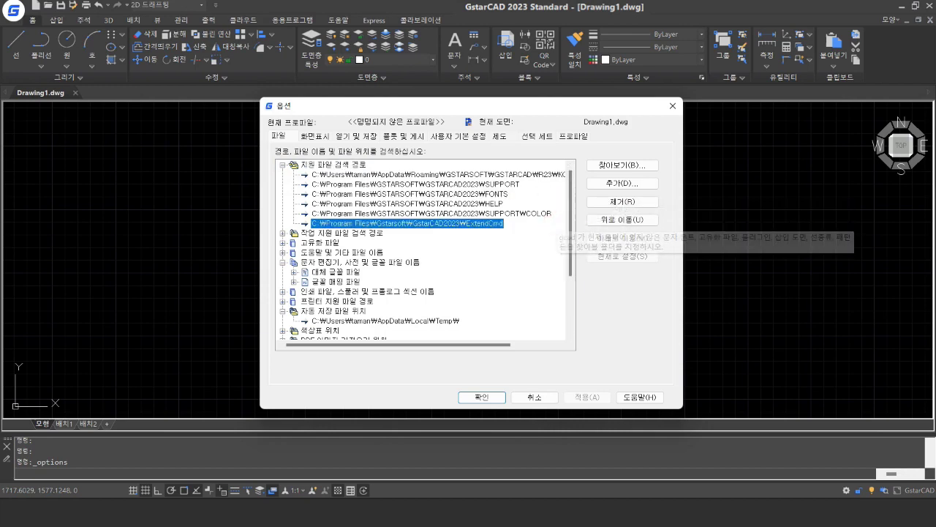
pyautogui.moveTo(488, 345); pyautogui.dragTo(488, 345)
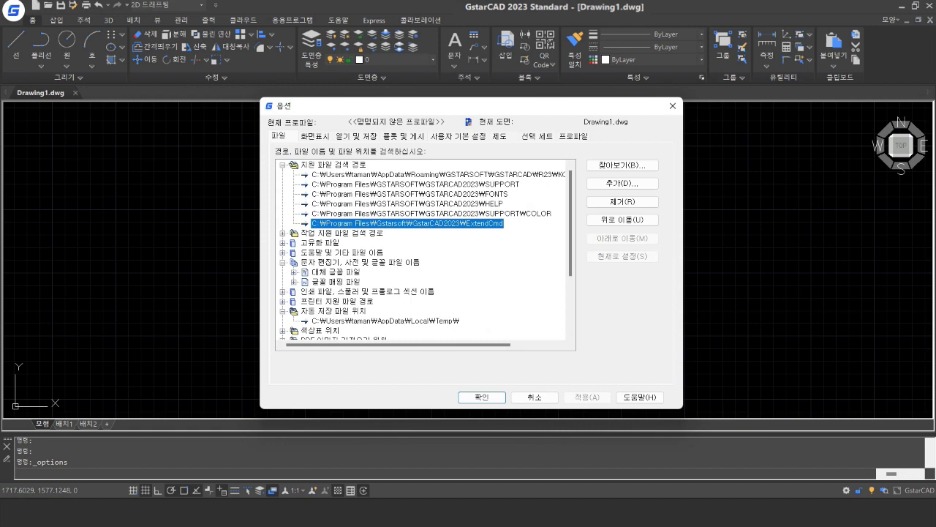
# Step: Review the font file entry and autosave path, then move to the Display page
pyautogui.click(564, 261)
pyautogui.scroll(-1, 573, 260)
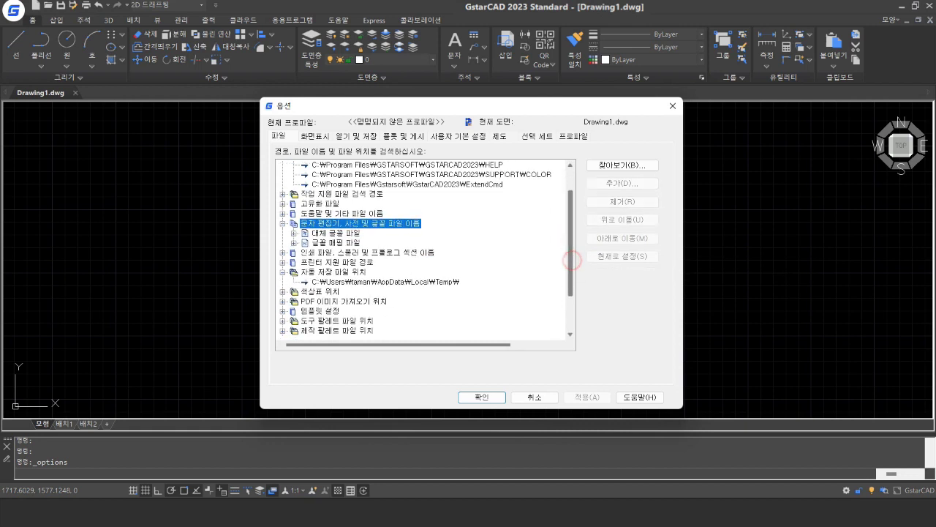
pyautogui.click(453, 282)
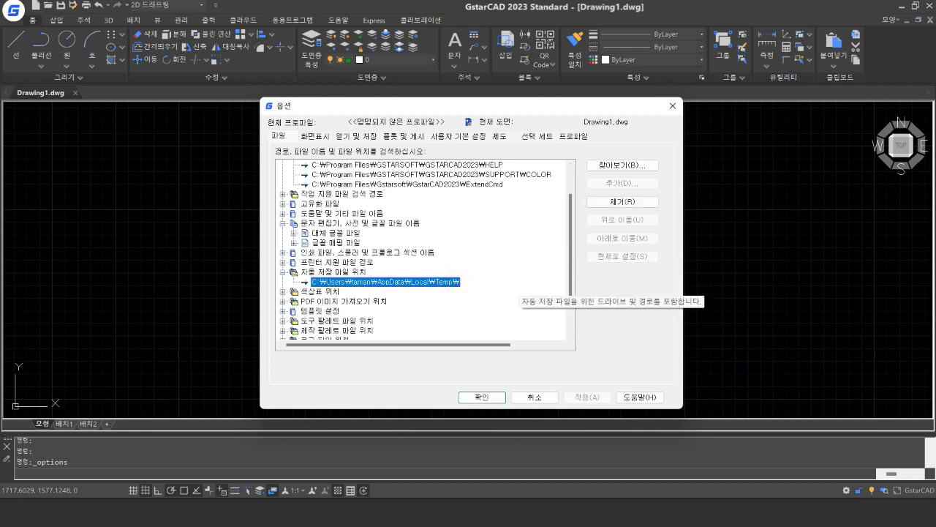
pyautogui.scroll(-1, 424, 249)
pyautogui.scroll(-1, 424, 248)
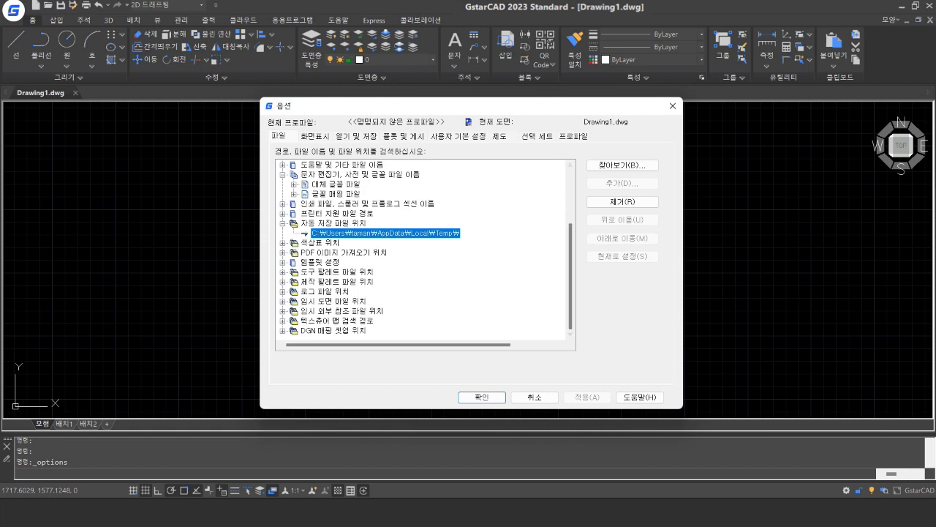
pyautogui.click(315, 136)
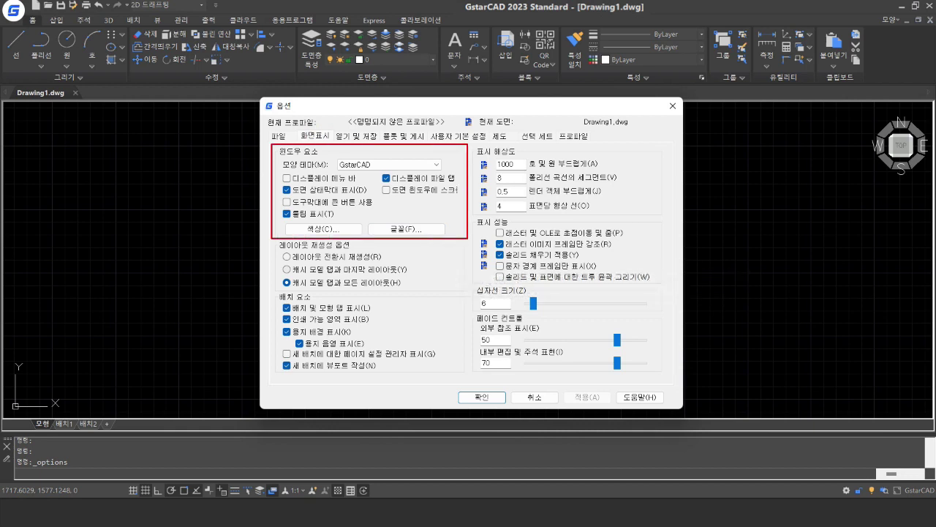
# Step: Keep the GstarCAD appearance theme and bring up Drawing Window Colors for the command line context
pyautogui.click(389, 164)
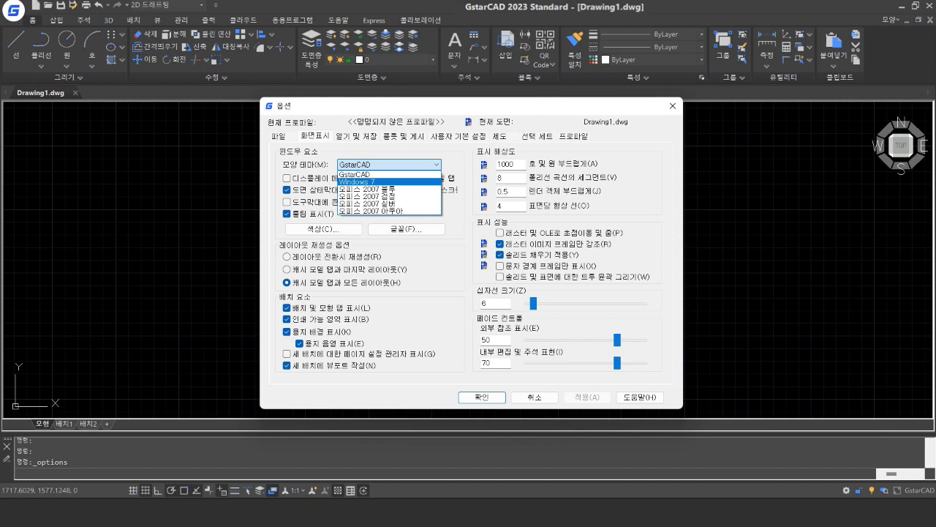
pyautogui.press('Escape')
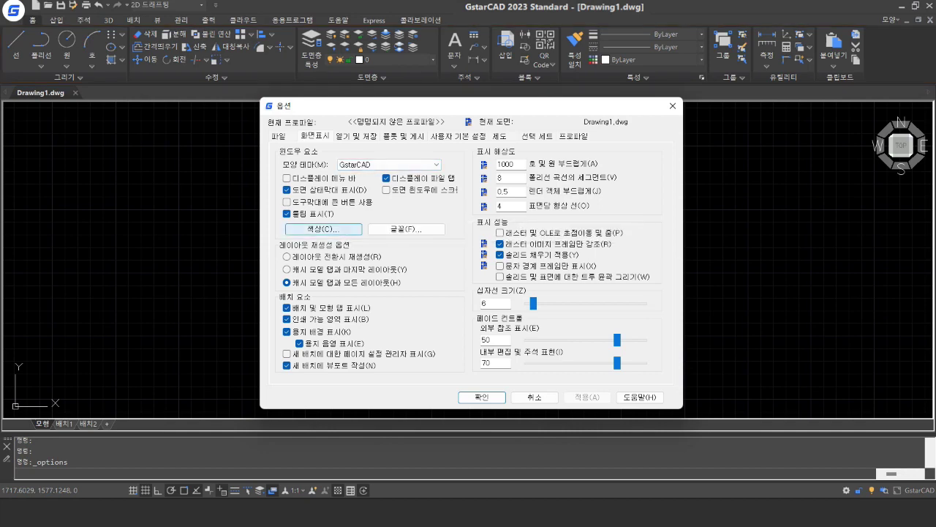
pyautogui.click(312, 229)
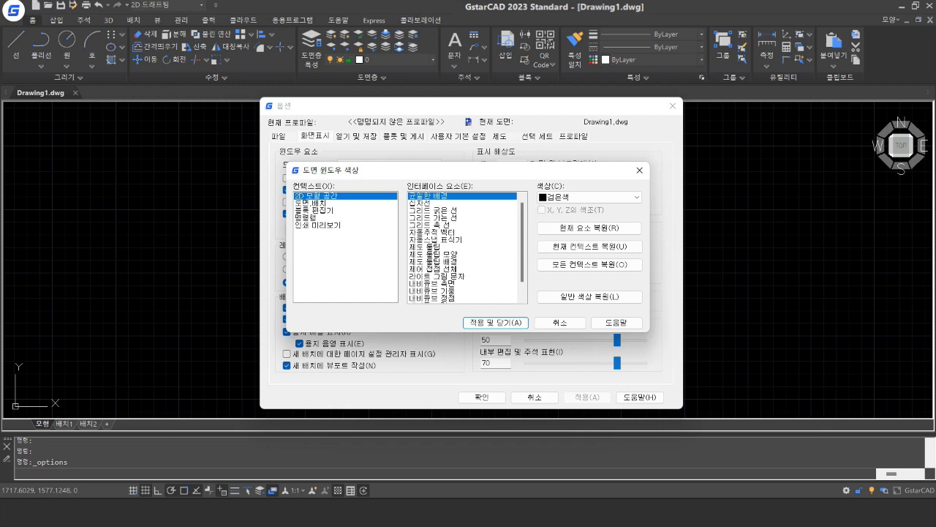
pyautogui.click(313, 210)
# Step: Make the 2D model space background magenta and apply it
pyautogui.click(305, 217)
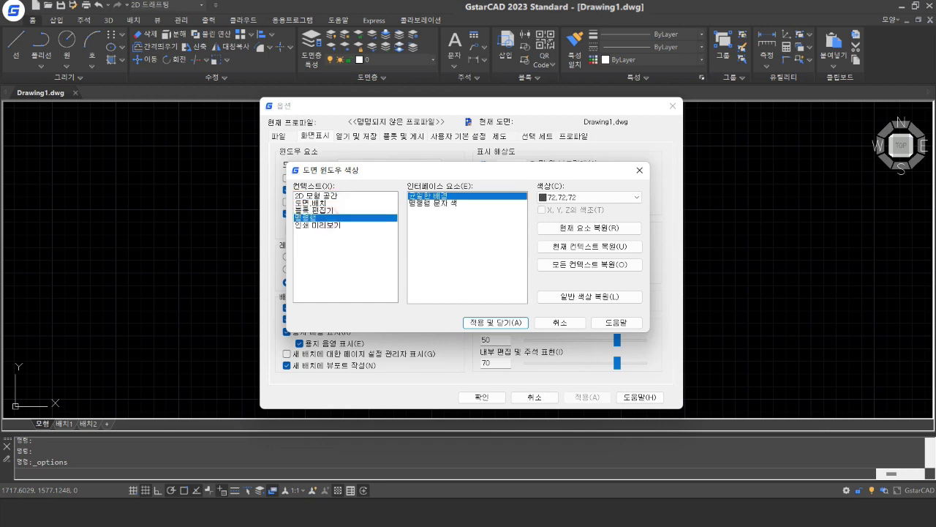
pyautogui.click(315, 196)
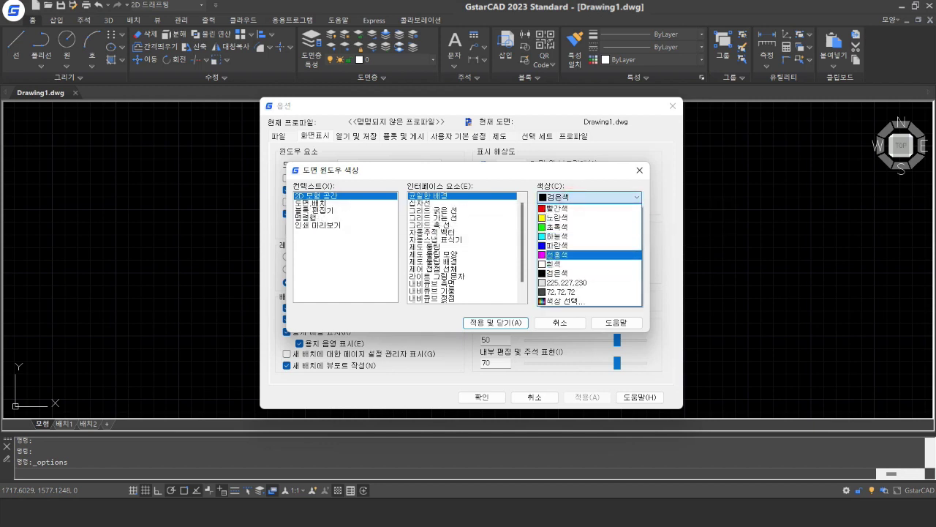
pyautogui.click(575, 255)
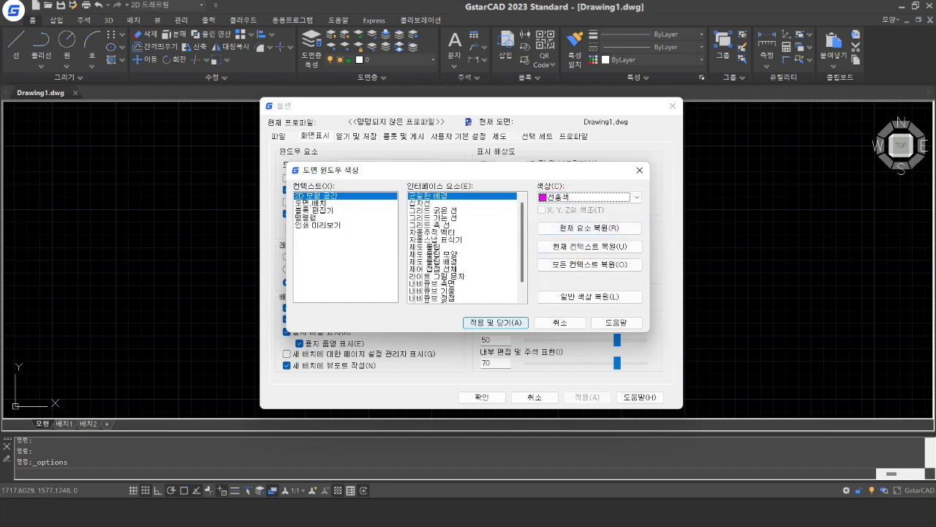
pyautogui.click(496, 322)
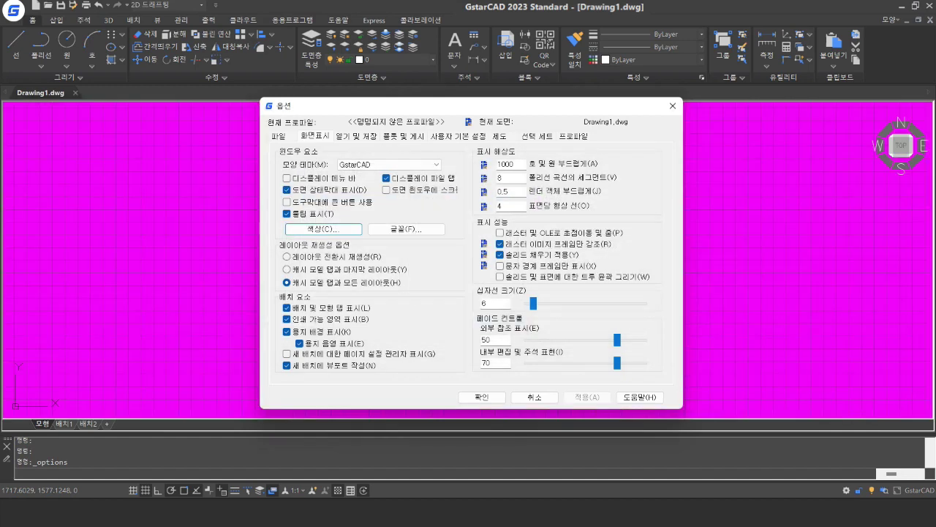
# Step: Restore the 2D model space background to black and apply it
pyautogui.click(323, 229)
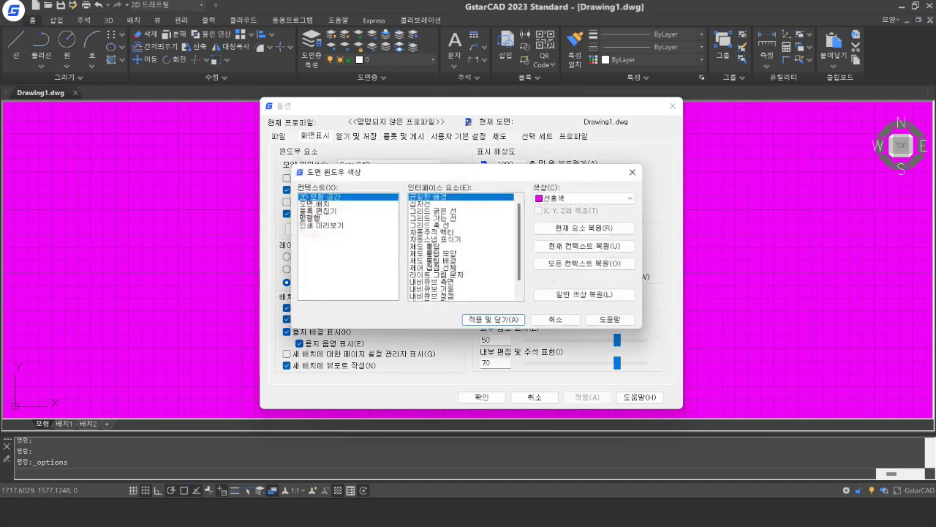
pyautogui.click(590, 197)
pyautogui.click(563, 272)
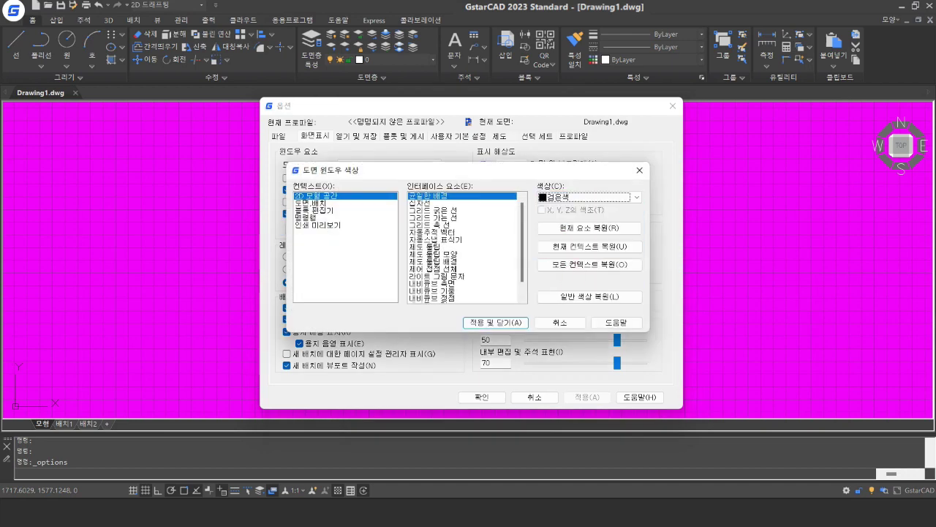
pyautogui.click(514, 323)
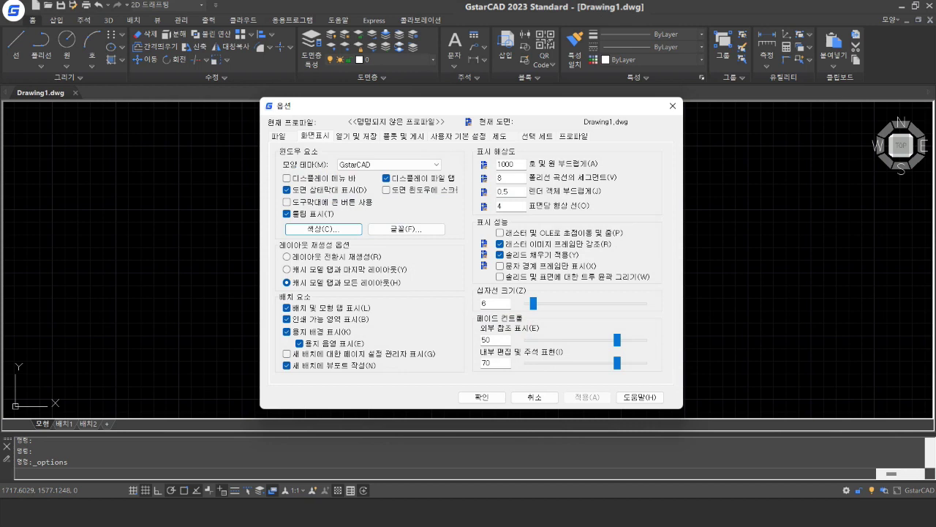
# Step: Enlarge the crosshair size and accept the display options
pyautogui.click(512, 163)
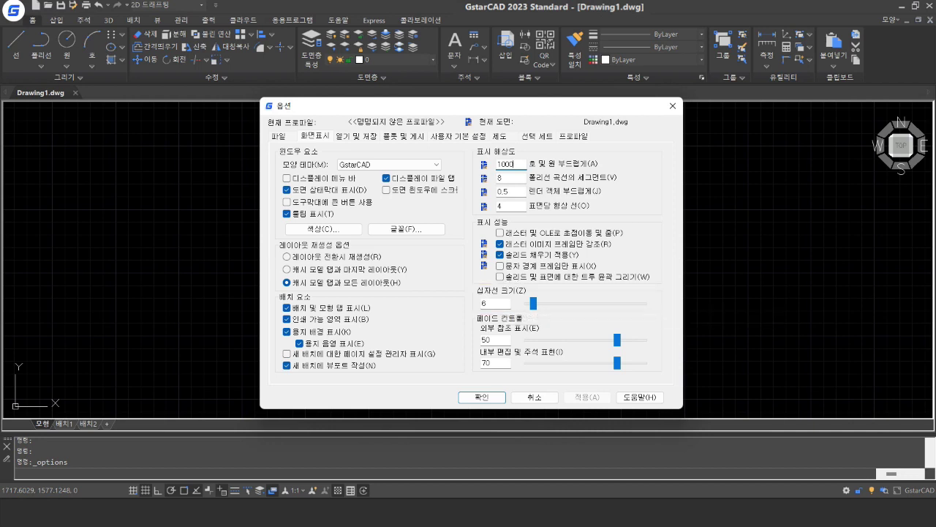
pyautogui.click(601, 304)
pyautogui.click(482, 397)
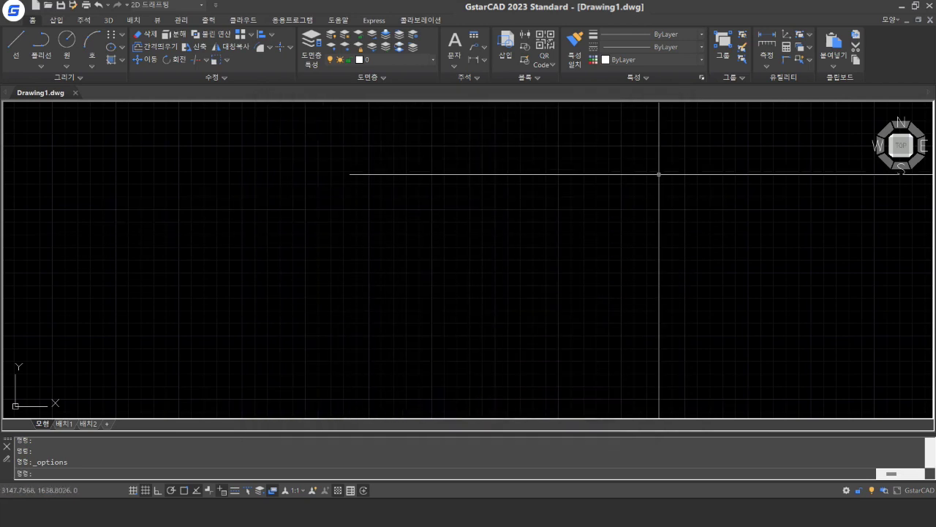
# Step: Reopen Options with OP on the Open and Save page and expand the save format list
pyautogui.write('op')
pyautogui.press('Return')
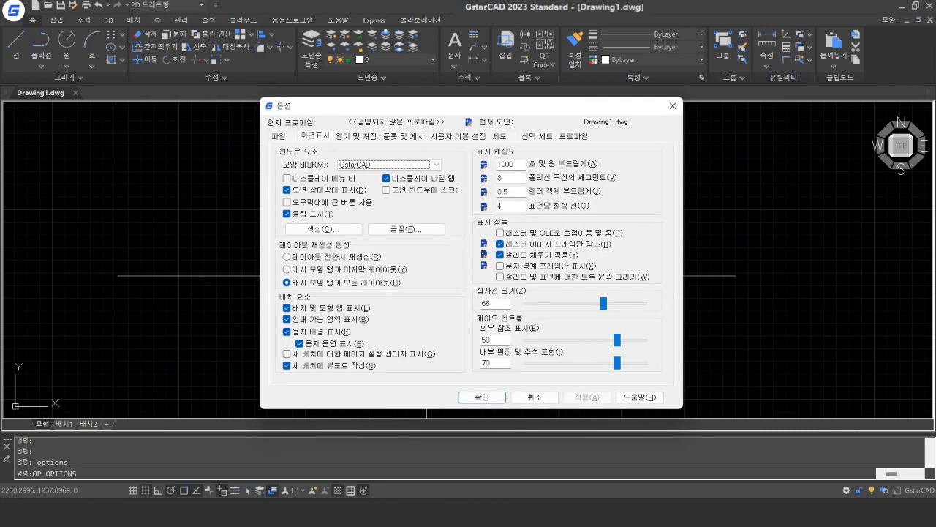
pyautogui.click(357, 136)
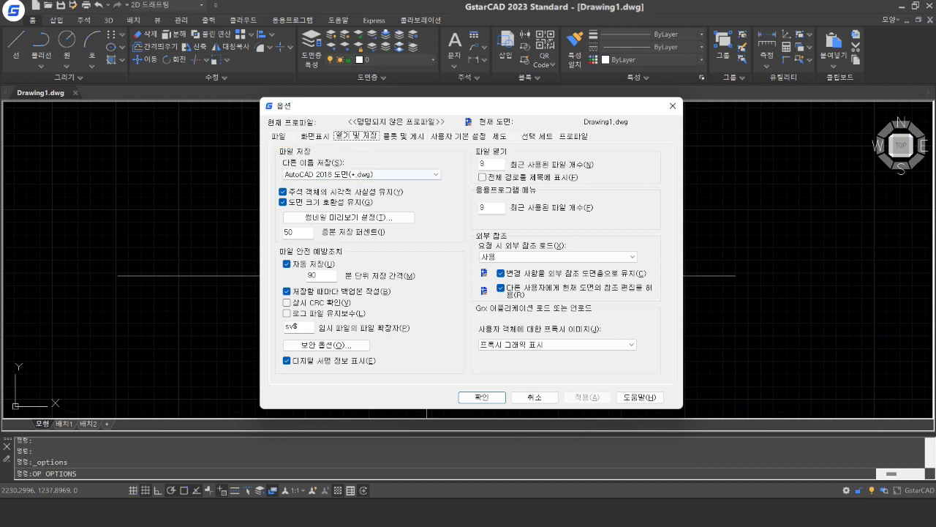
pyautogui.click(436, 175)
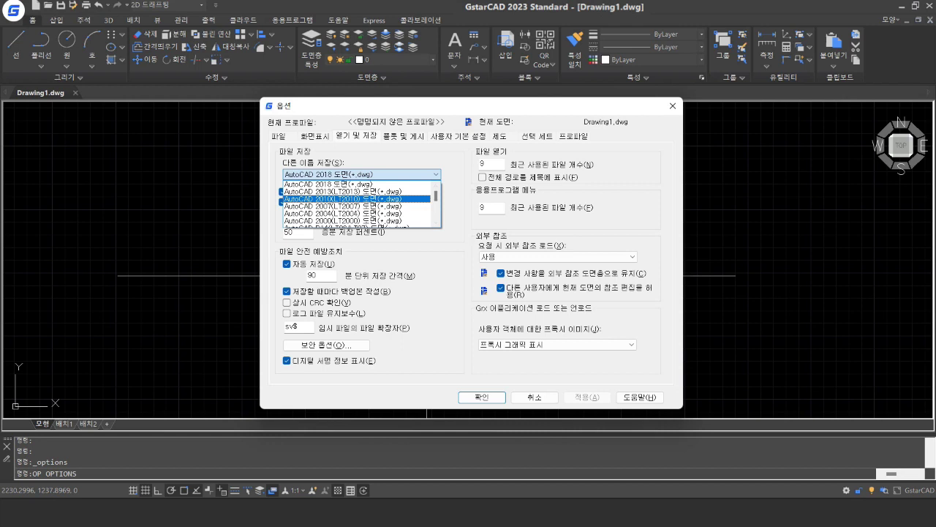
# Step: Choose AutoCAD 2010(LT2010) Drawing (*.dwg) as the default save format
pyautogui.click(344, 198)
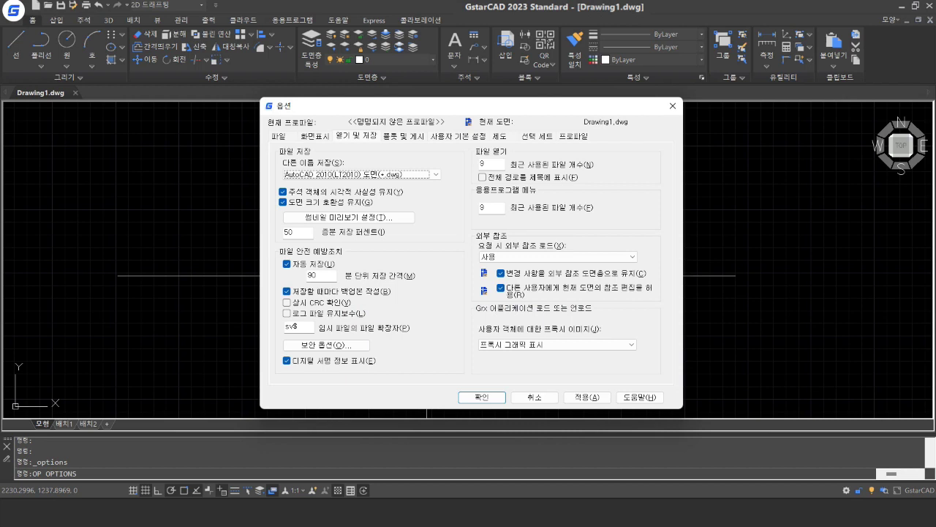
# Step: Set HP LaserJet Pro M404-M405 as the default plotter, then go to User Preferences
pyautogui.hotkey('ctrl', 'Tab')
pyautogui.hotkey('alt', 'Down')
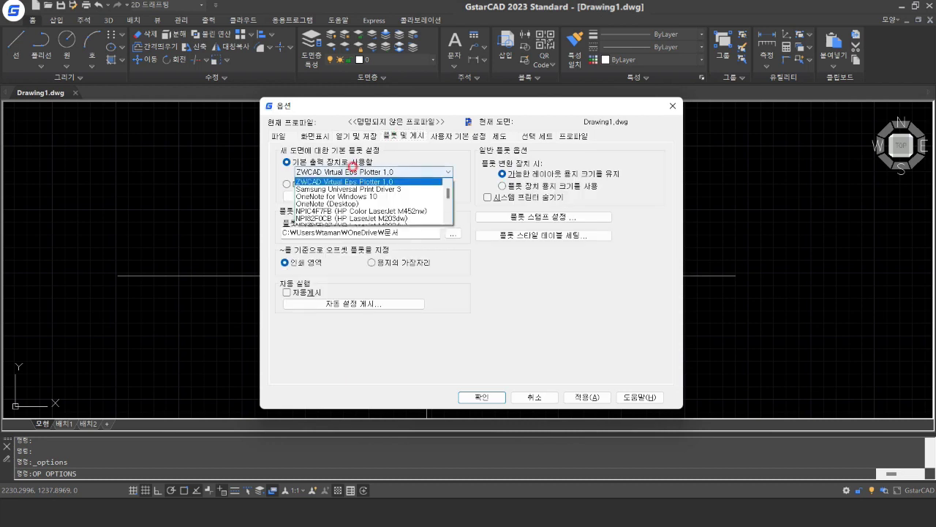
pyautogui.scroll(-3, 344, 197)
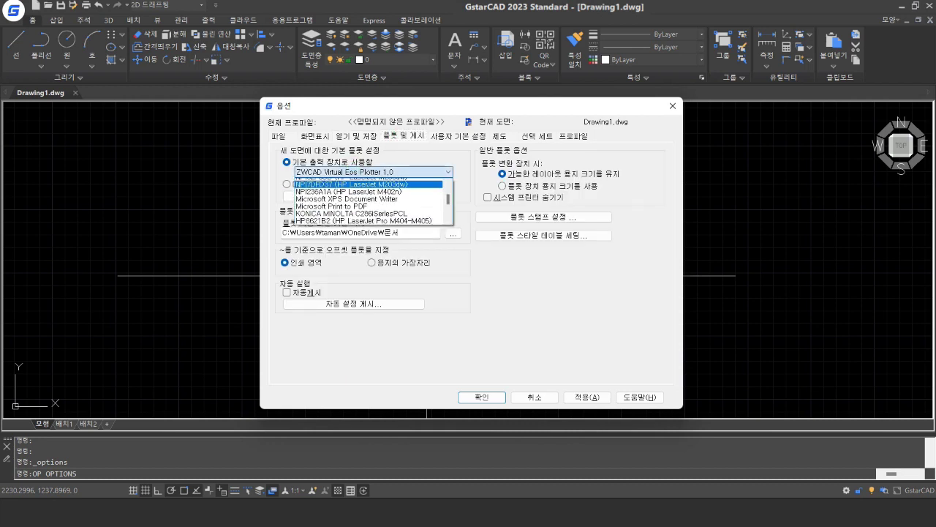
pyautogui.click(344, 197)
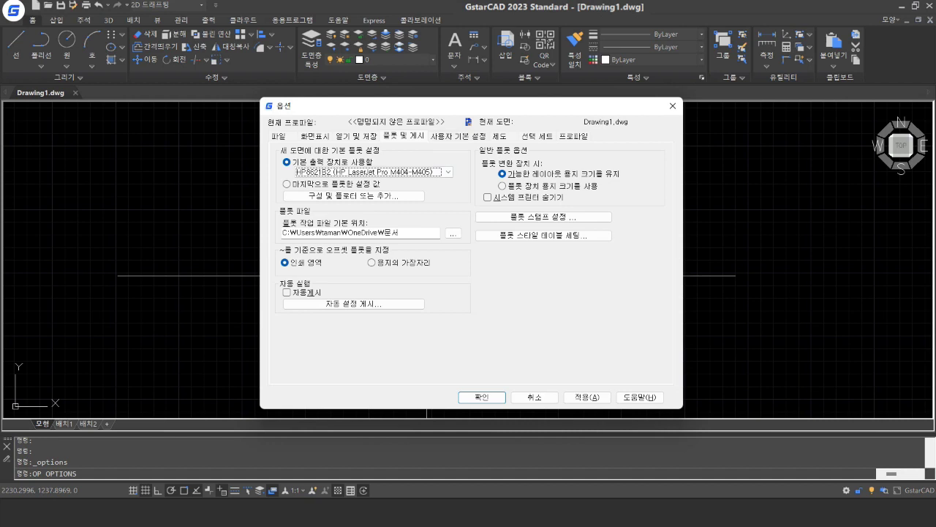
pyautogui.hotkey('ctrl', 'Tab')
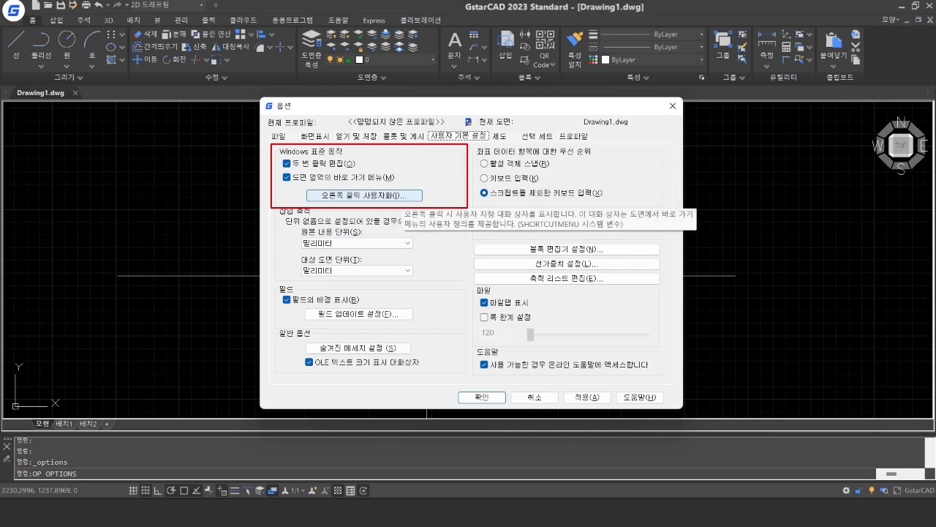
# Step: Set right-click to repeat last command in default and edit modes, Enter in commands
pyautogui.click(364, 195)
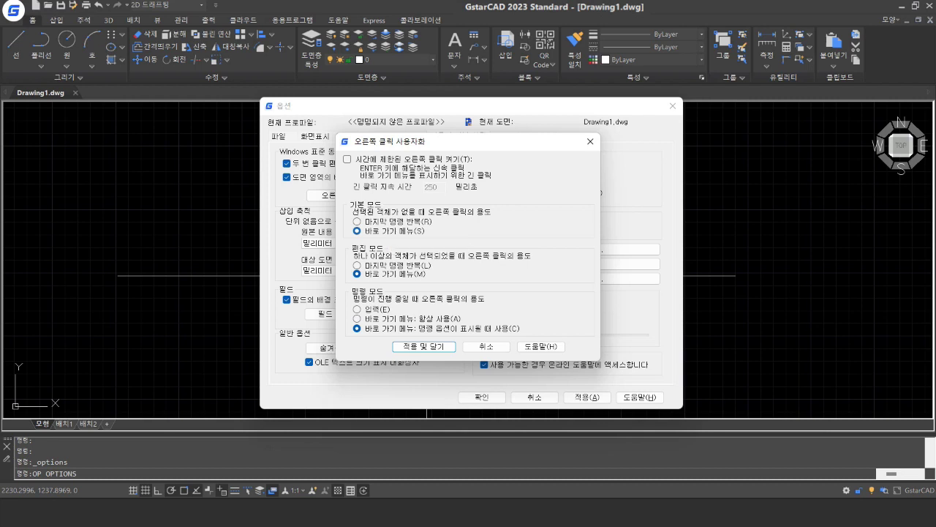
pyautogui.click(388, 221)
pyautogui.click(405, 265)
pyautogui.click(370, 309)
pyautogui.click(423, 346)
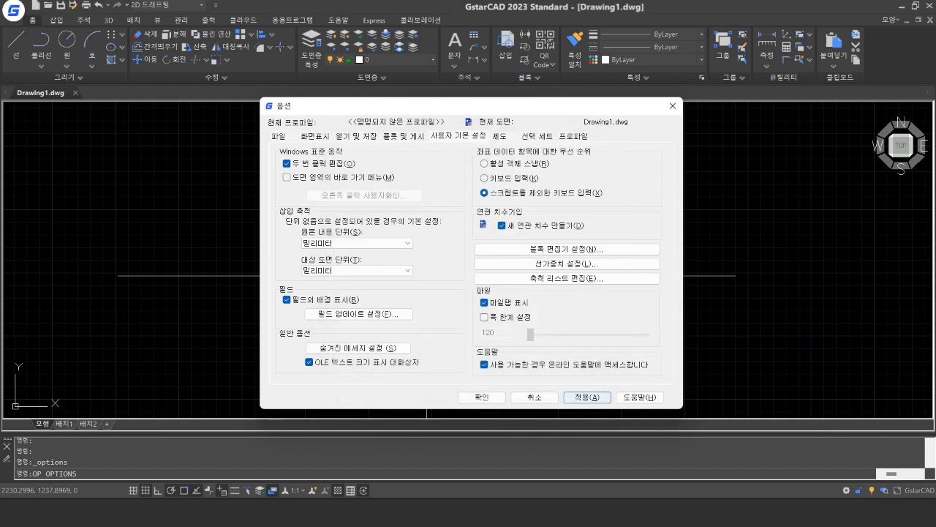
pyautogui.click(481, 397)
# Step: Reopen Options via right-click repeat, re-enable drawing-area shortcut menus, then go to Drafting
pyautogui.rightClick(353, 234)
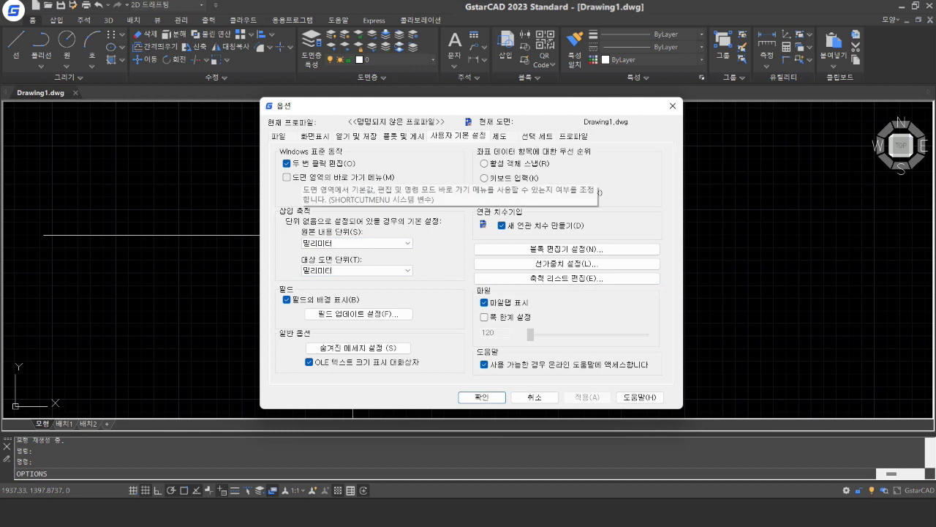
pyautogui.click(286, 177)
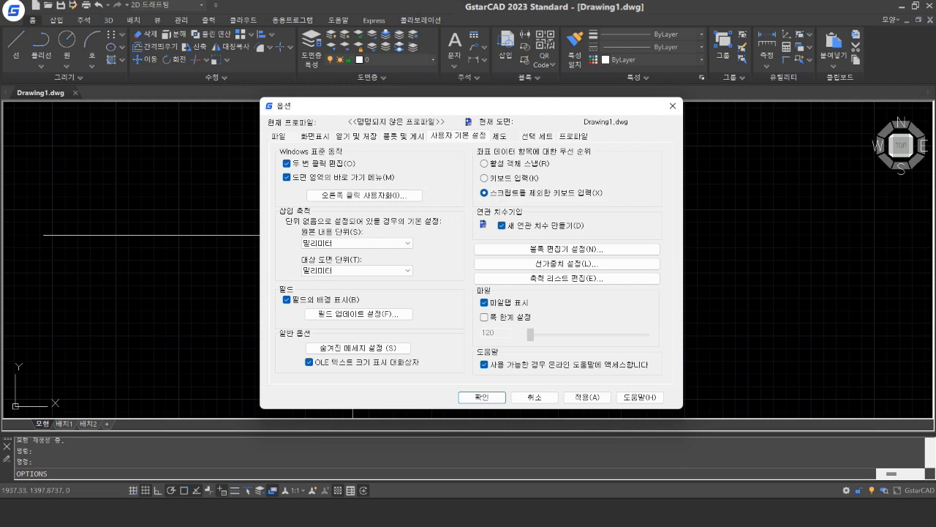
pyautogui.click(500, 136)
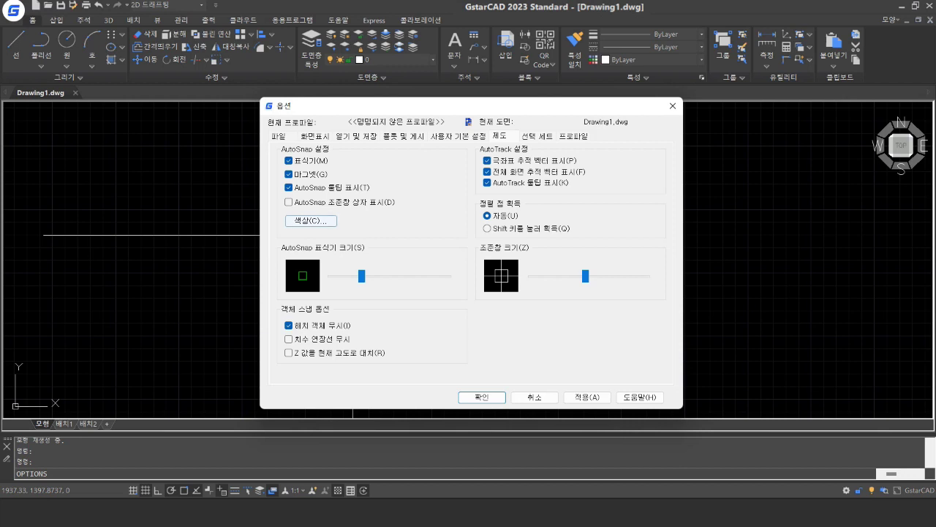
# Step: Inspect the uniform background colour in Drawing Window Colors and cancel without changes
pyautogui.click(310, 220)
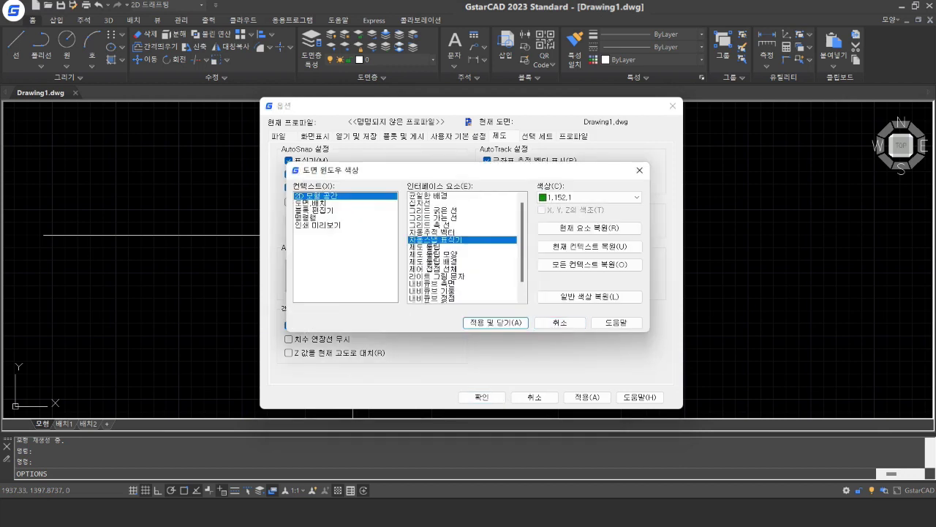
pyautogui.click(438, 196)
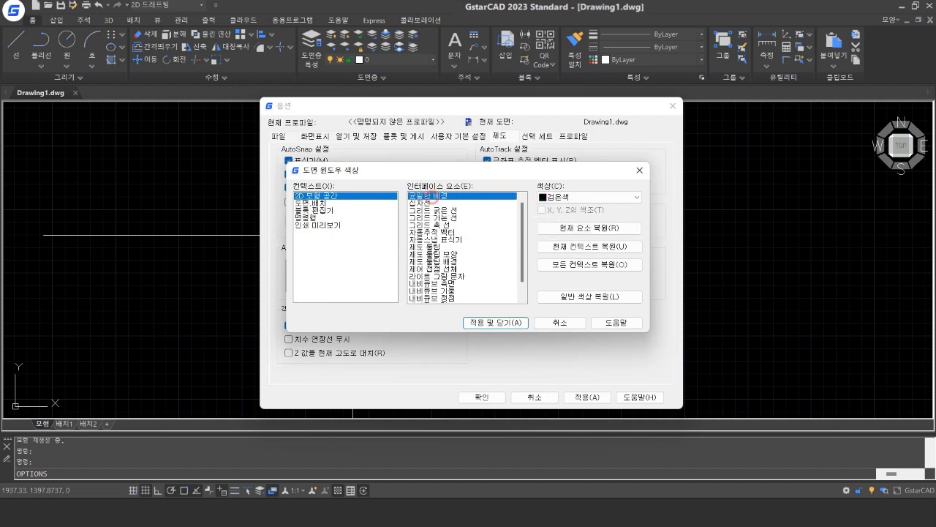
pyautogui.scroll(-1, 462, 249)
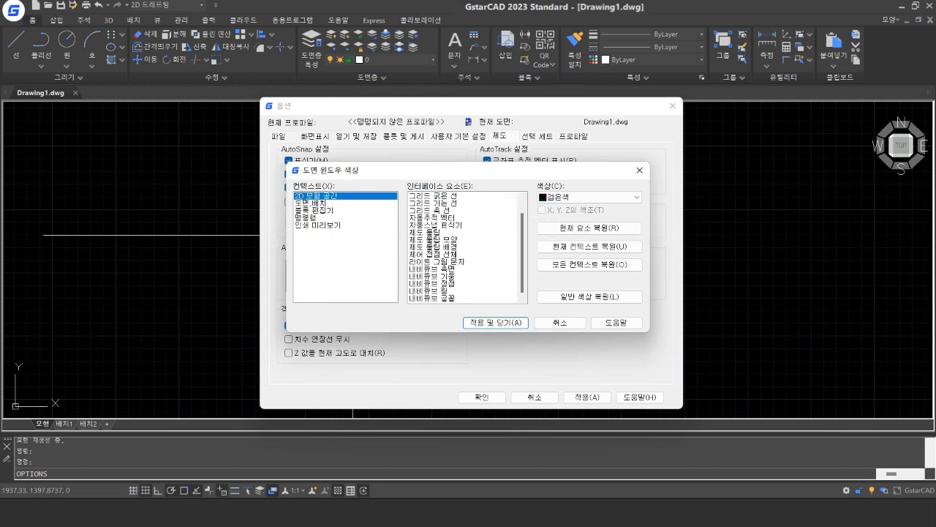
pyautogui.click(560, 323)
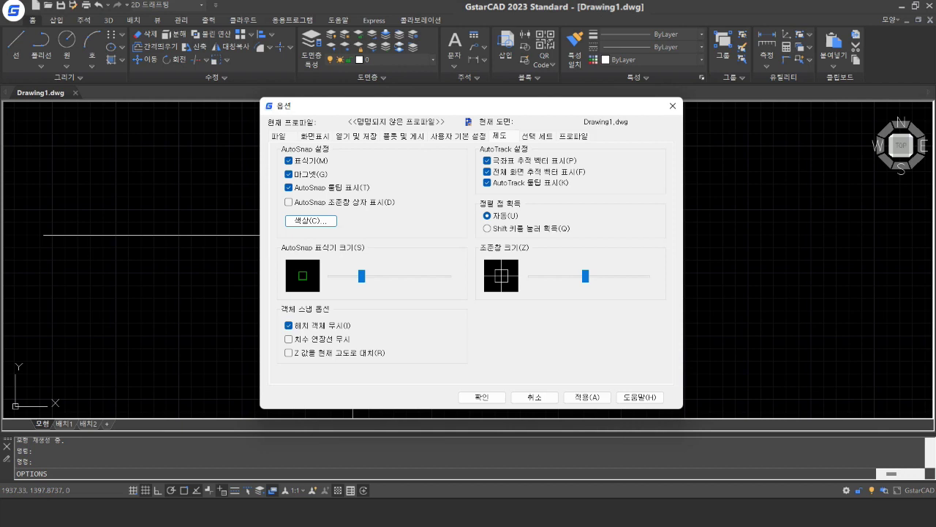
# Step: Enlarge the AutoSnap marker and aperture box, then move to the Selection page
pyautogui.click(376, 275)
pyautogui.click(600, 277)
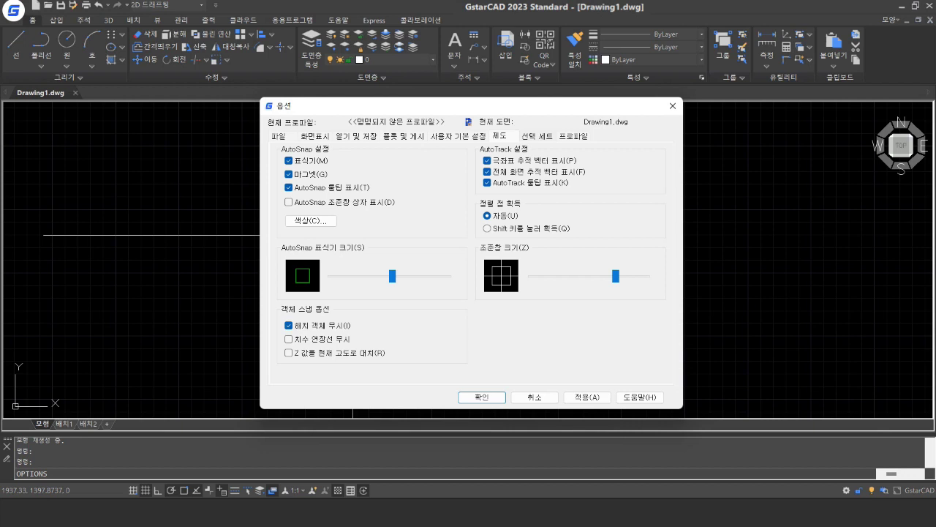
pyautogui.click(537, 136)
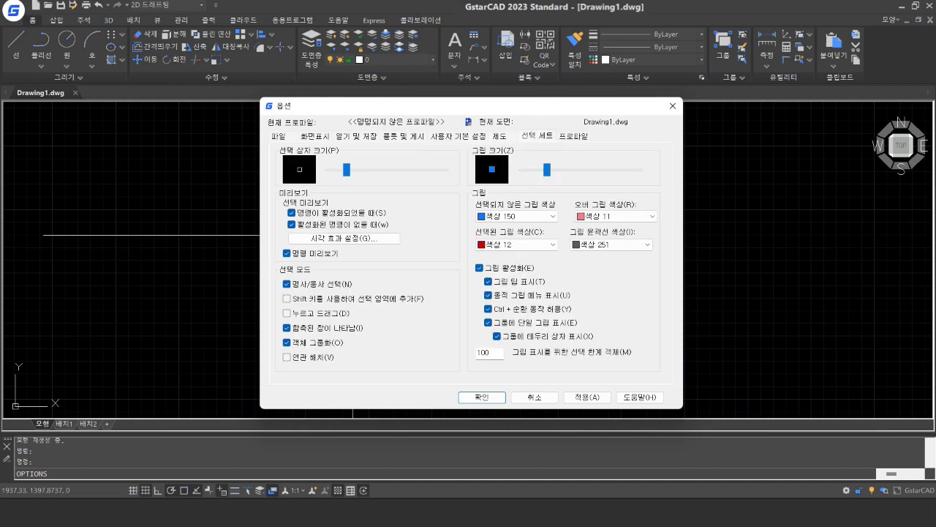
# Step: Set the pickbox and grip sizes much larger, then bring up Visual Effect Settings
pyautogui.moveTo(347, 170); pyautogui.dragTo(369, 170)
pyautogui.moveTo(546, 169); pyautogui.dragTo(564, 170)
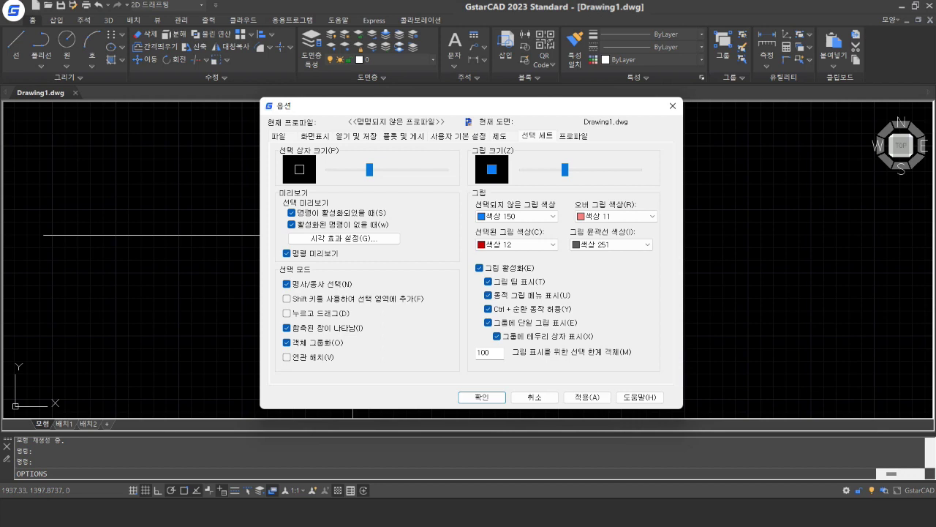
pyautogui.click(523, 169)
pyautogui.click(522, 170)
pyautogui.click(348, 169)
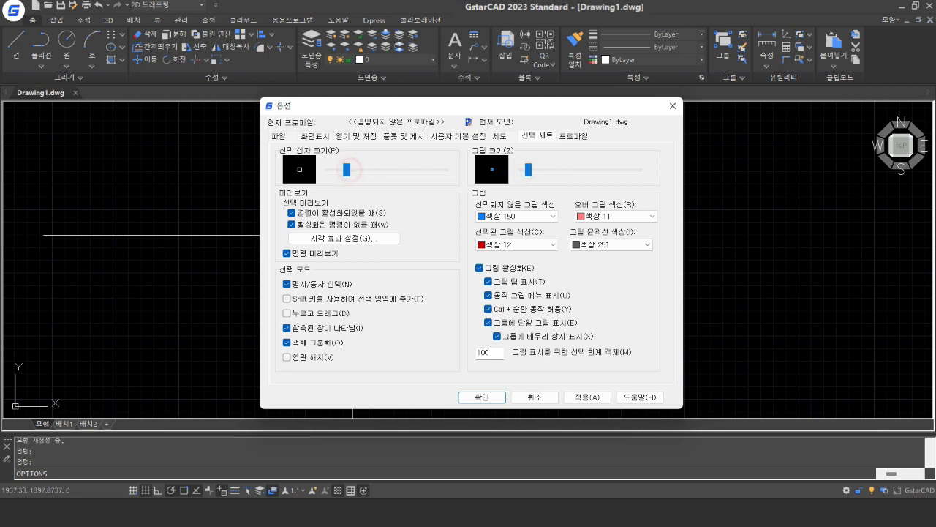
pyautogui.click(354, 169)
pyautogui.moveTo(351, 170); pyautogui.dragTo(421, 170)
pyautogui.click(627, 169)
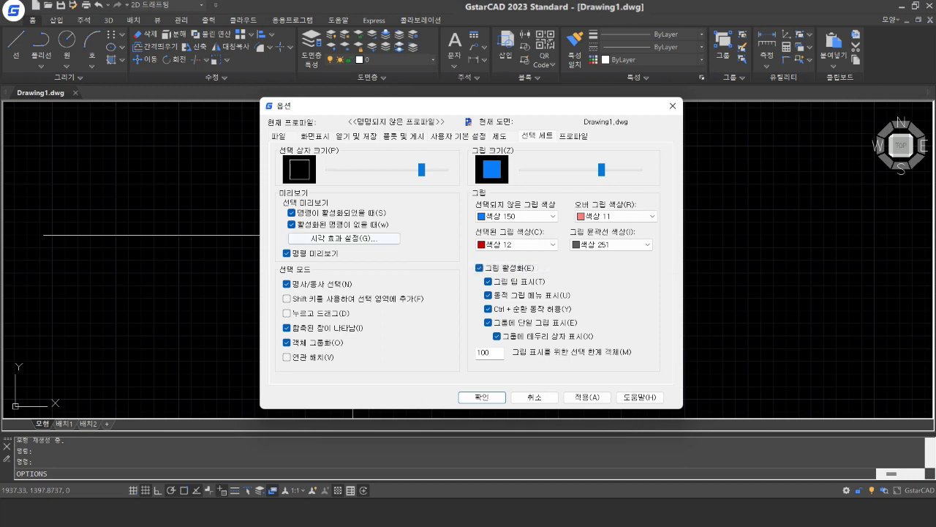
pyautogui.click(383, 239)
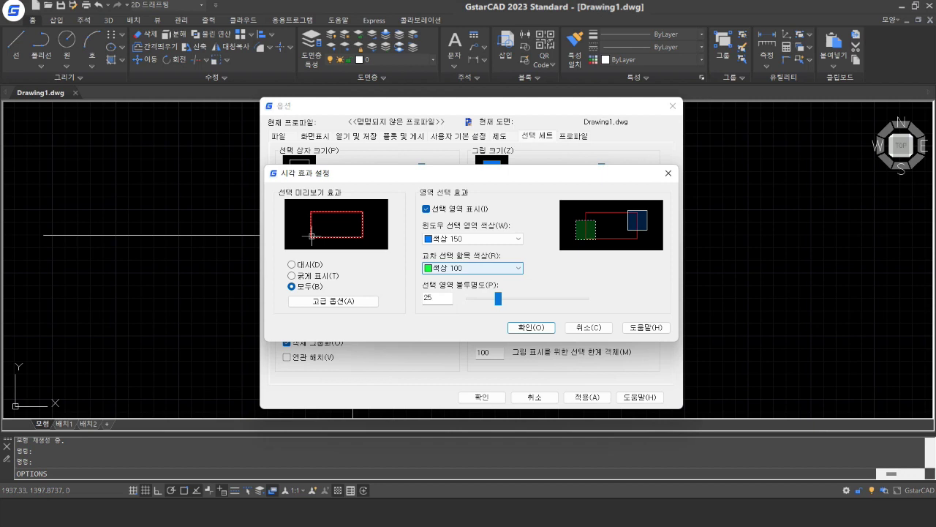
# Step: Make crossing selection red and window selection yellow, then close Visual Effect Settings and Options
pyautogui.click(472, 267)
pyautogui.click(442, 279)
pyautogui.click(473, 238)
pyautogui.click(443, 258)
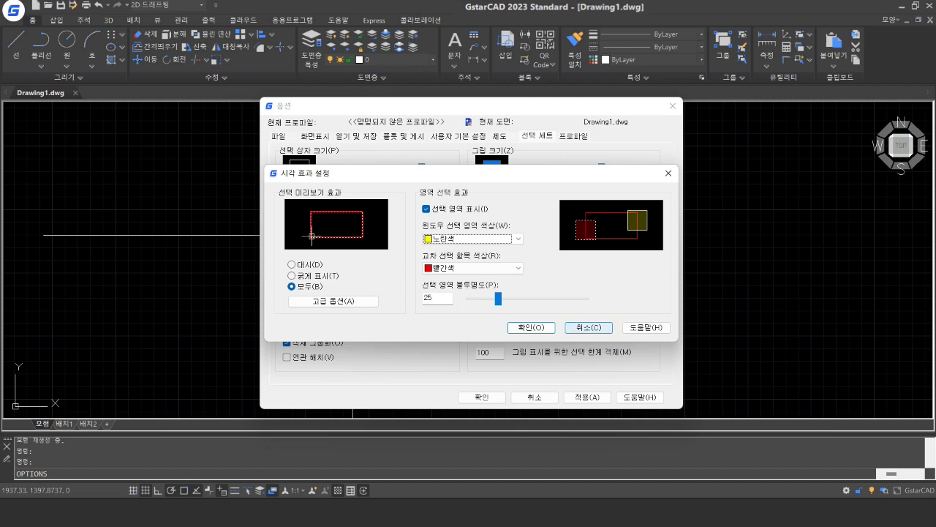
pyautogui.click(589, 327)
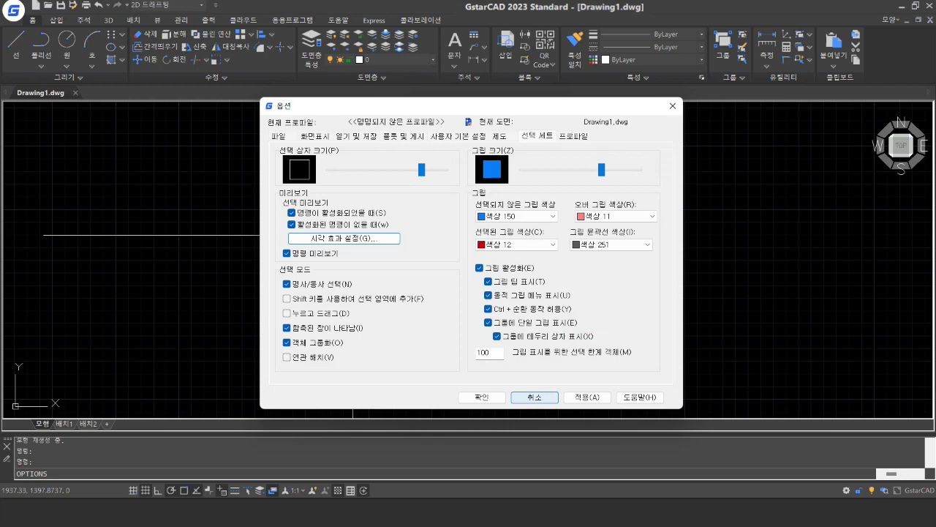
pyautogui.click(537, 399)
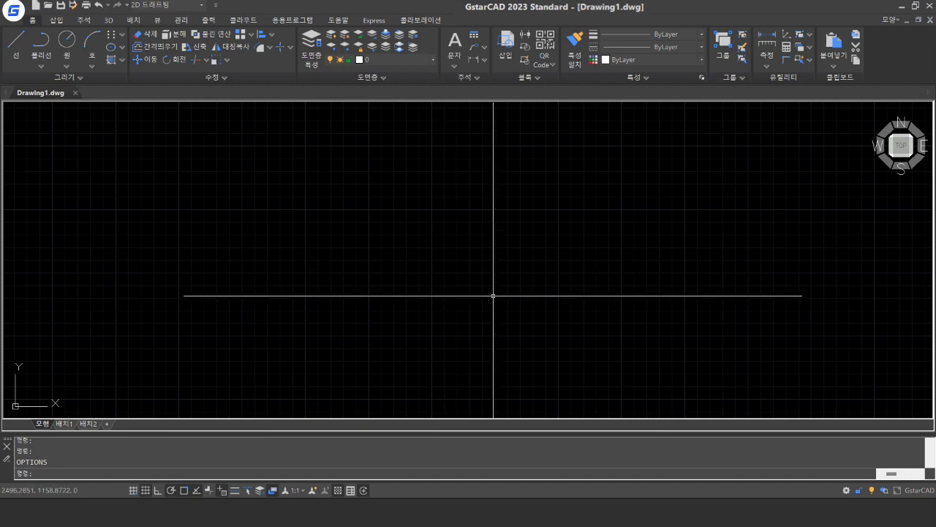
# Step: Turn on the Dimension toolbar and dock it in its own row under the ribbon
pyautogui.moveTo(492, 294)
pyautogui.mouseDown(button='middle')
pyautogui.moveTo(647, 399)
pyautogui.moveTo(422, 339)
pyautogui.moveTo(376, 311)
pyautogui.moveTo(390, 246)
pyautogui.mouseUp(button='middle')
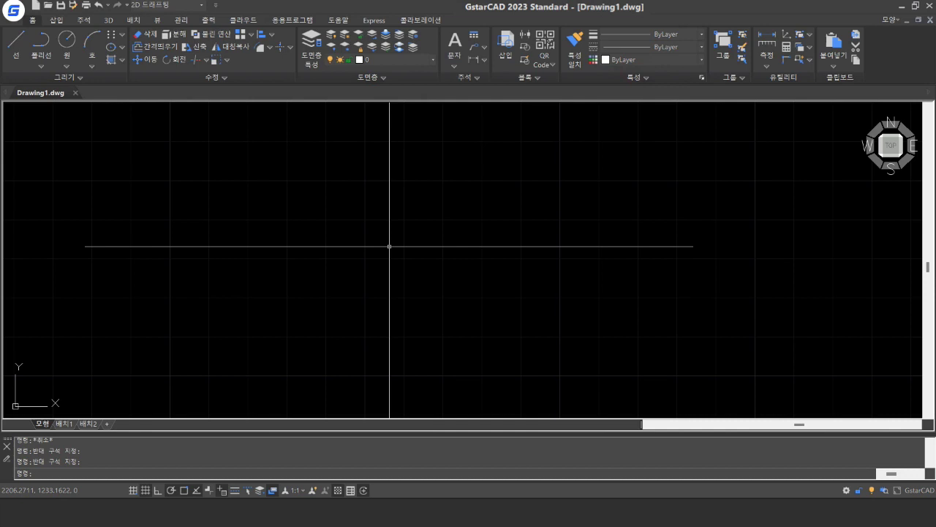
pyautogui.moveTo(389, 247); pyautogui.dragTo(853, 103, button='middle')
pyautogui.click(887, 20)
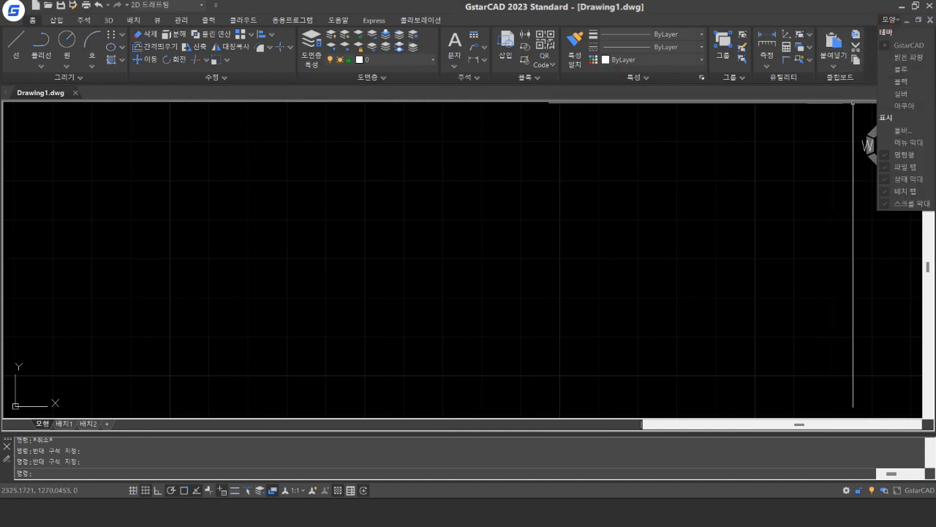
pyautogui.click(897, 130)
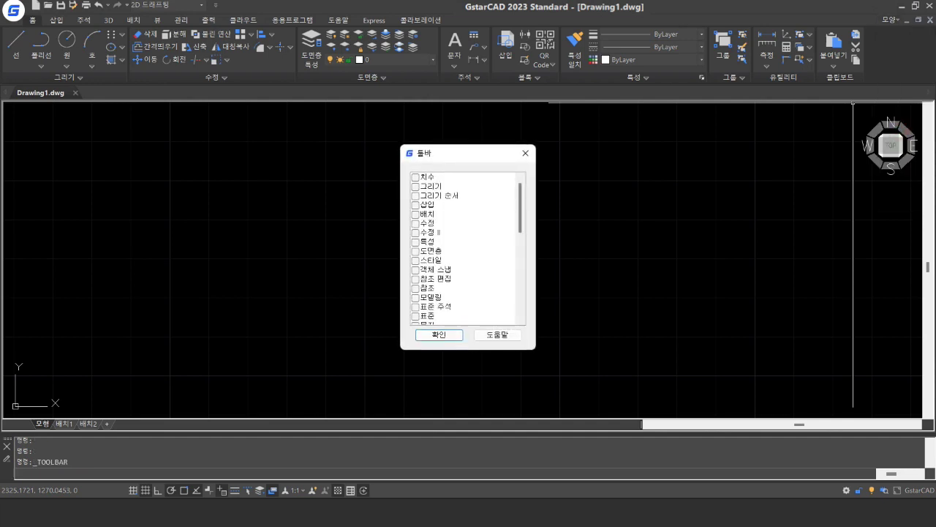
pyautogui.click(414, 177)
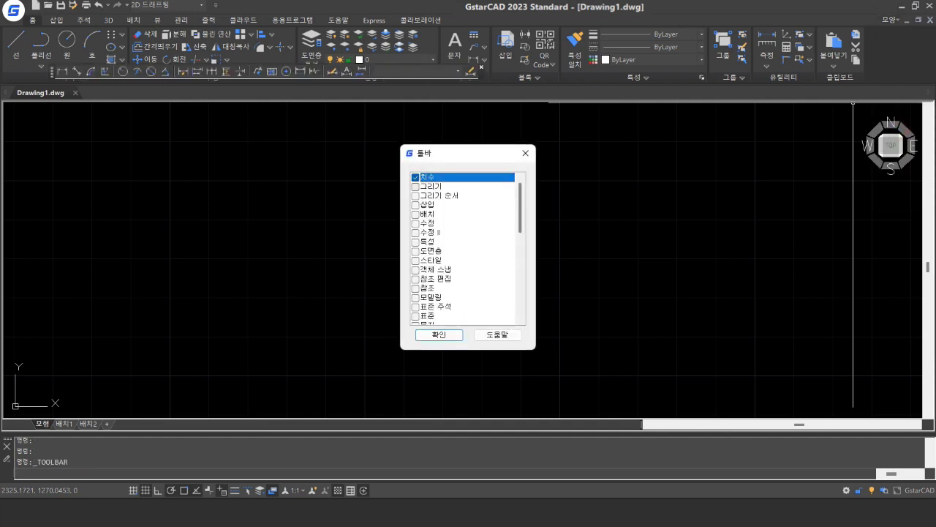
pyautogui.click(439, 334)
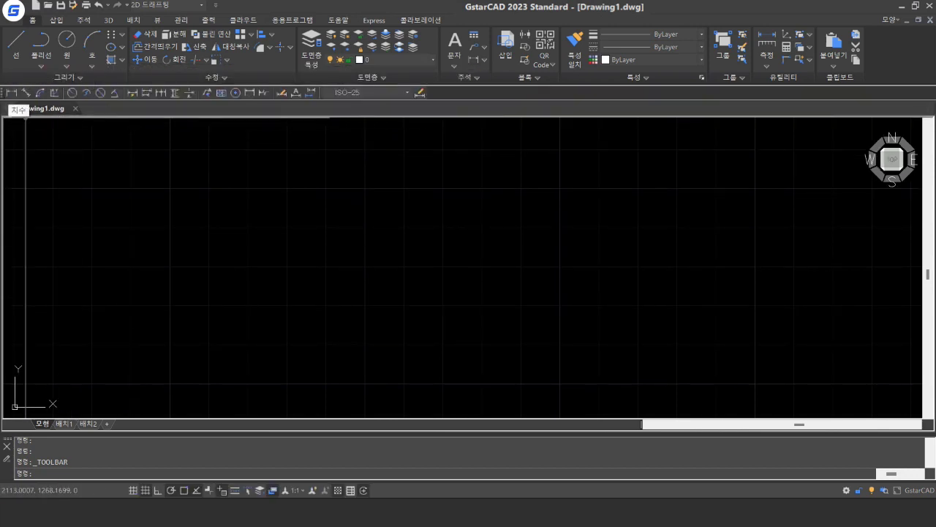
pyautogui.moveTo(7, 93)
pyautogui.mouseDown()
pyautogui.moveTo(204, 249)
pyautogui.moveTo(103, 202)
pyautogui.mouseUp()
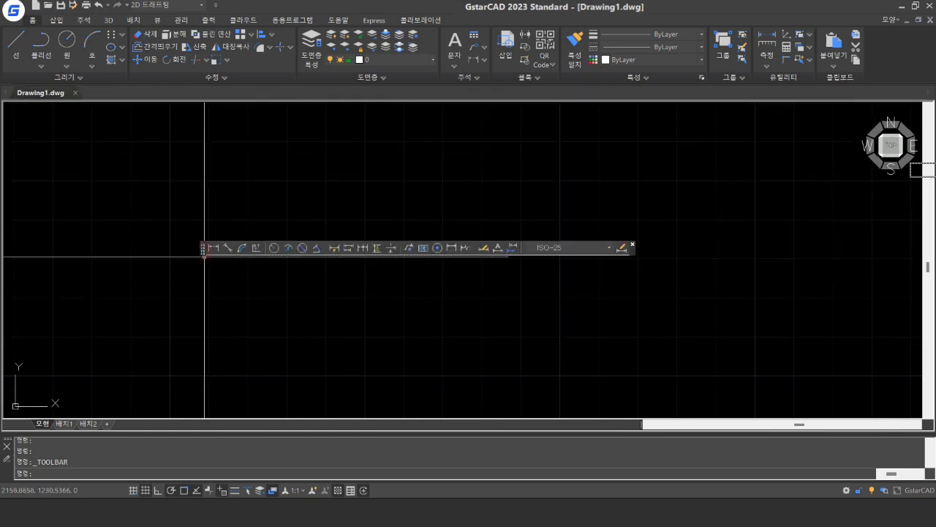
pyautogui.moveTo(104, 202)
pyautogui.mouseDown()
pyautogui.moveTo(15, 90)
pyautogui.moveTo(41, 93)
pyautogui.mouseUp()
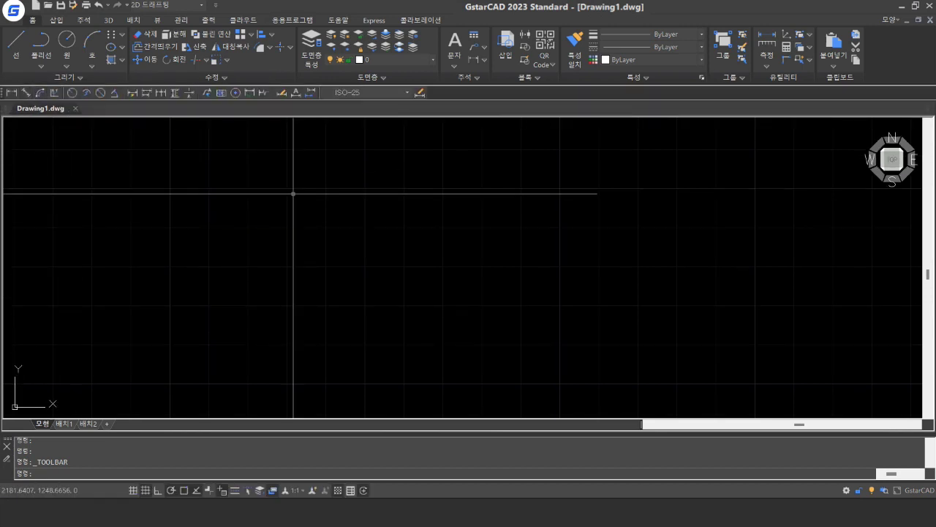
# Step: Run CUI and expand Toolbars and the Dimension toolbar in the customization tree
pyautogui.write('C')
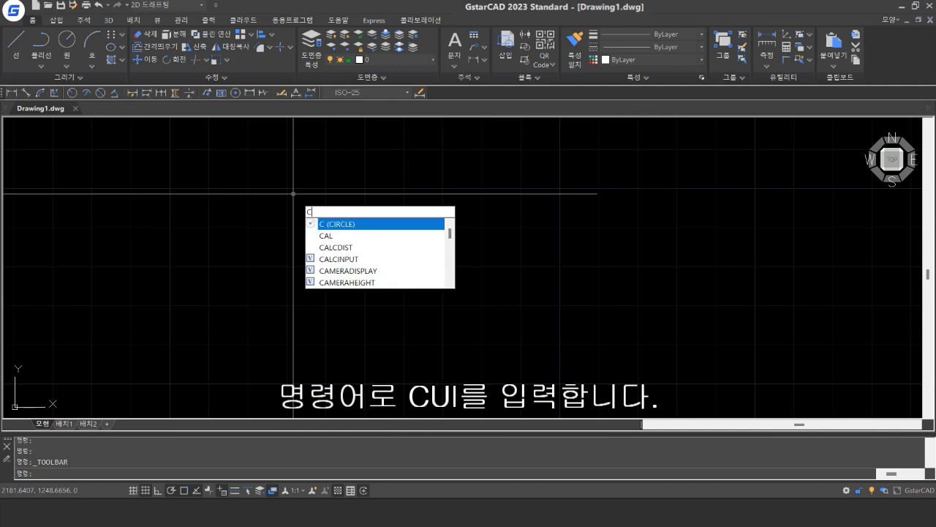
pyautogui.write('UI')
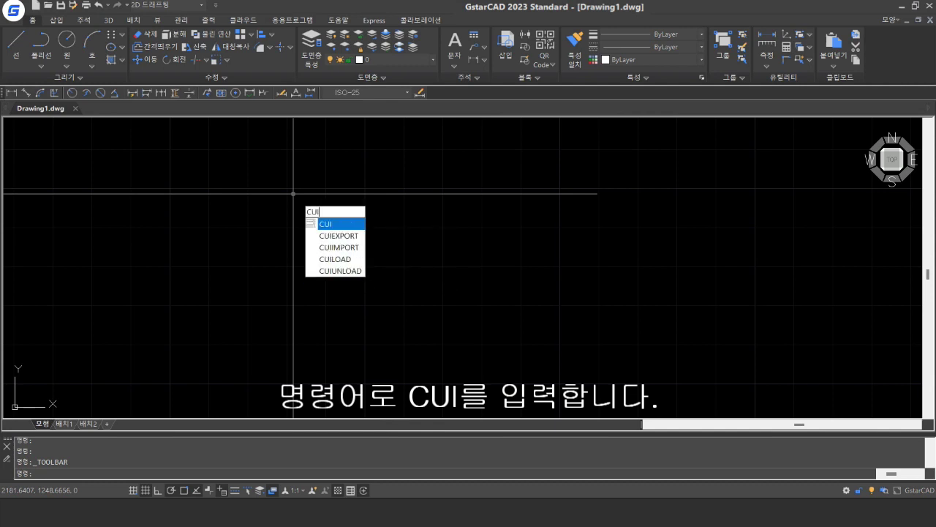
pyautogui.press('Return')
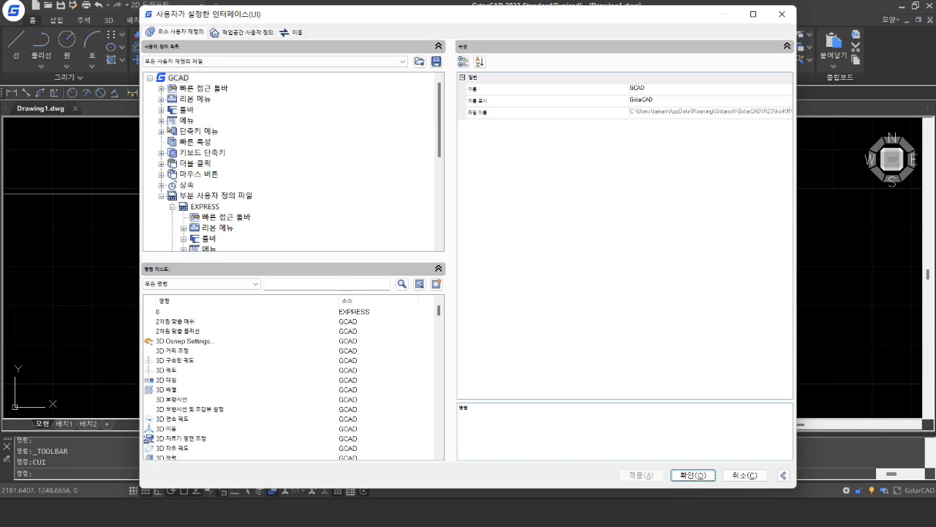
pyautogui.click(161, 109)
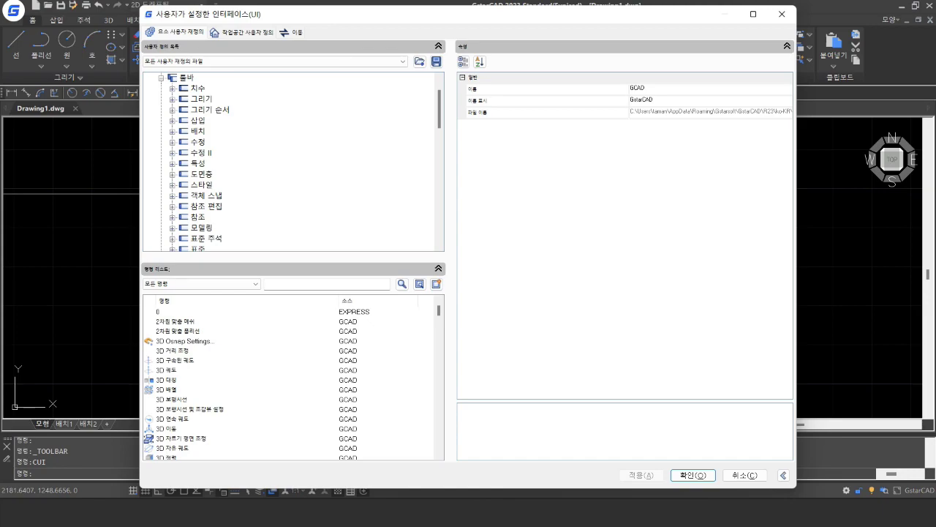
pyautogui.click(173, 87)
pyautogui.moveTo(266, 19); pyautogui.dragTo(526, 33)
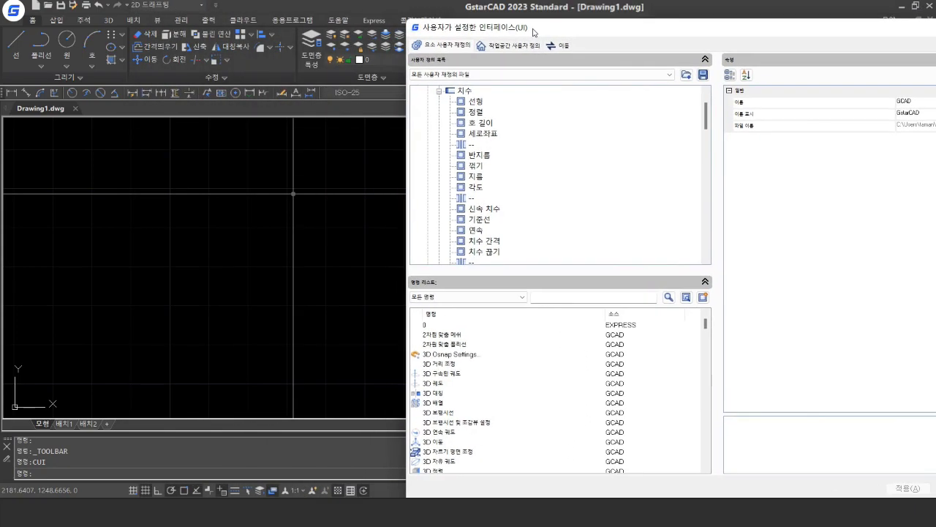
pyautogui.moveTo(525, 32); pyautogui.dragTo(262, 32)
# Step: Scroll through the command list to browse the available commands
pyautogui.scroll(-2, 219, 175)
pyautogui.scroll(-1, 289, 176)
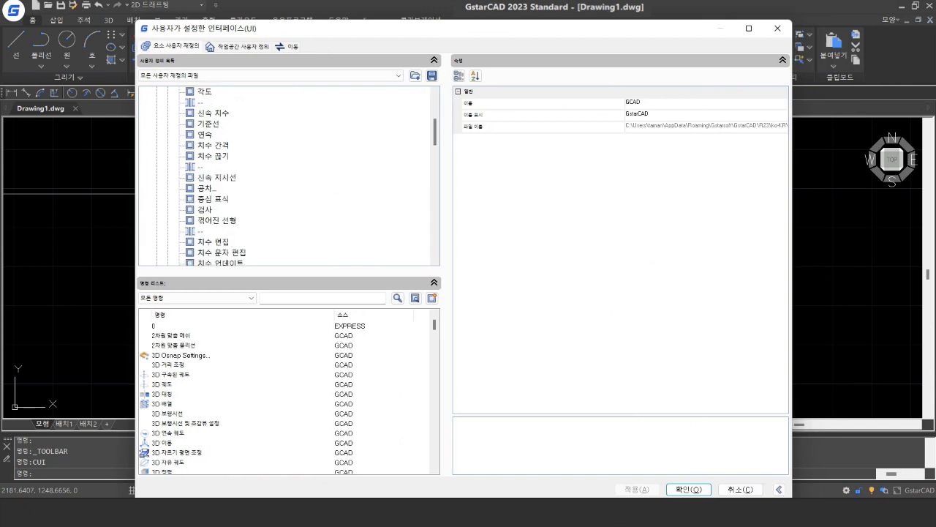
pyautogui.scroll(4, 288, 175)
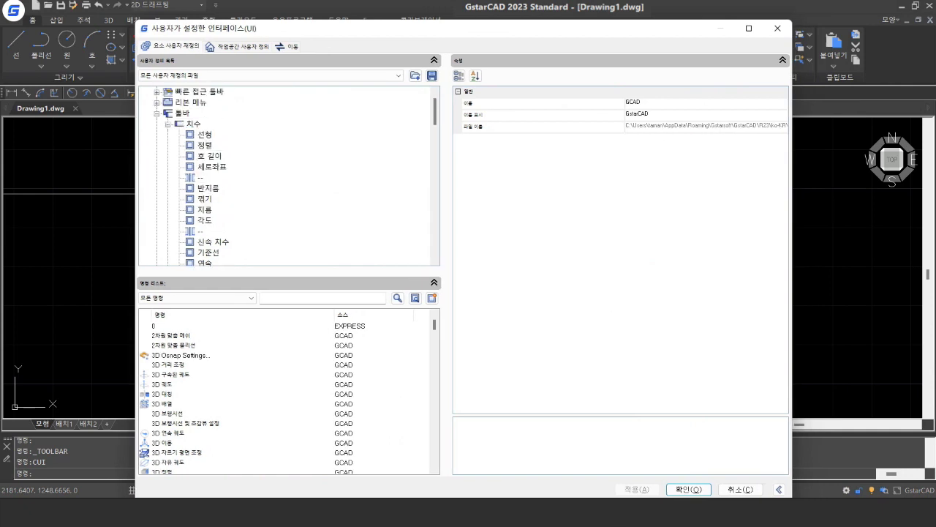
pyautogui.scroll(-10, 289, 391)
pyautogui.scroll(-10, 289, 391)
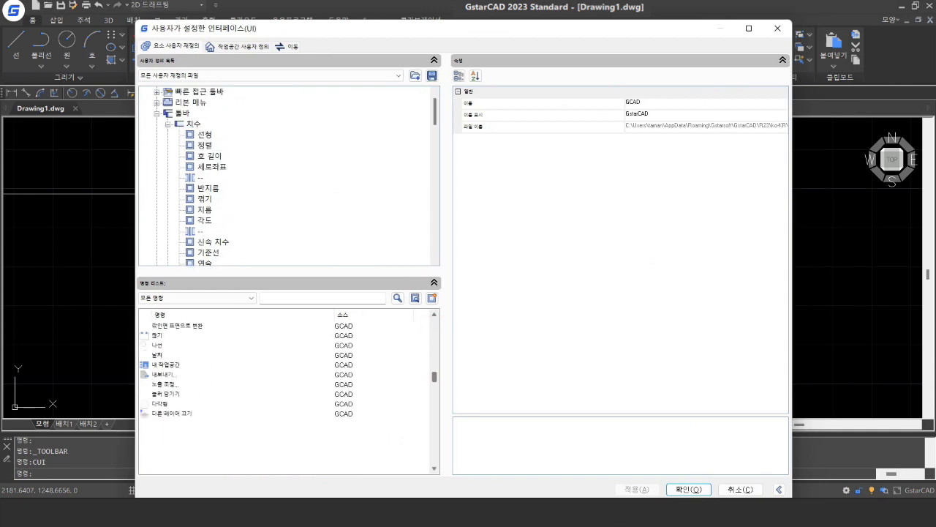
pyautogui.scroll(-5, 289, 392)
pyautogui.scroll(-5, 289, 391)
pyautogui.scroll(-5, 289, 392)
pyautogui.scroll(-5, 289, 392)
pyautogui.scroll(-5, 289, 391)
pyautogui.scroll(1, 289, 392)
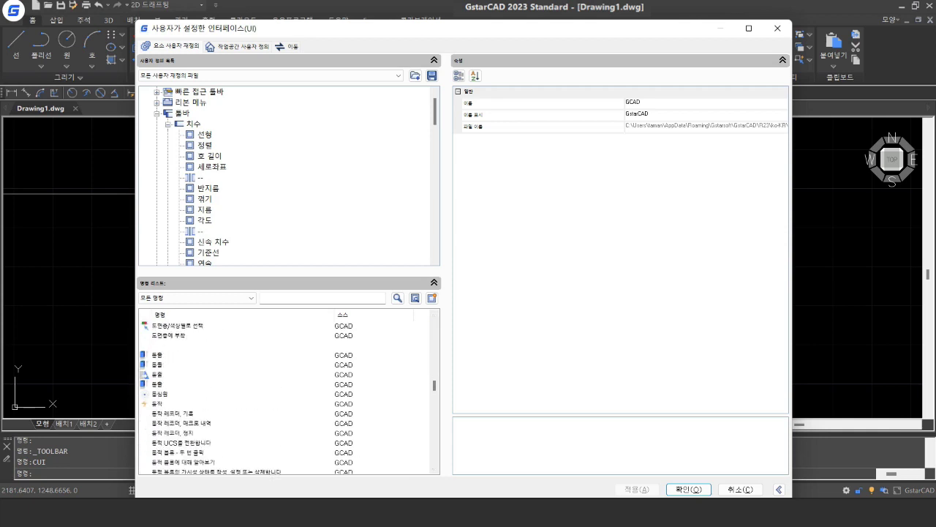
# Step: Copy the Extrude command into the Dimension toolbar, apply, and confirm the customization
pyautogui.click(168, 355)
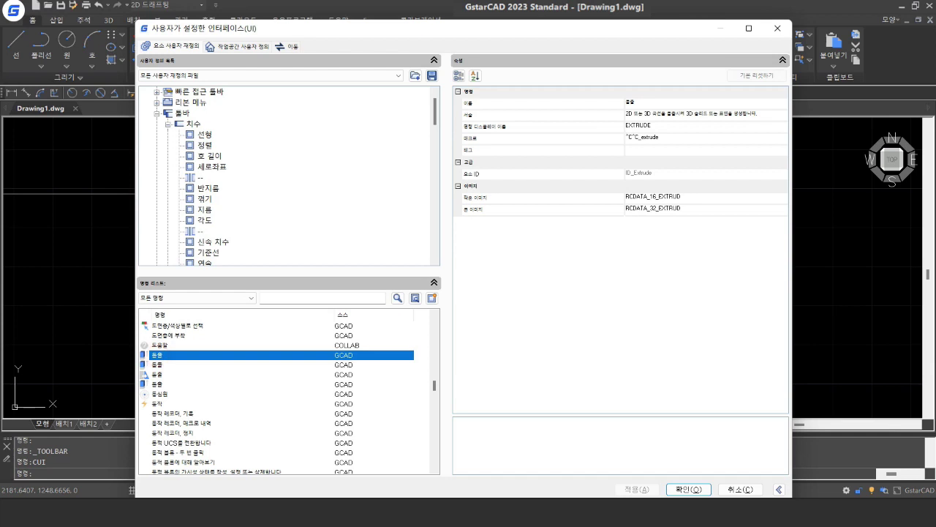
pyautogui.rightClick(162, 355)
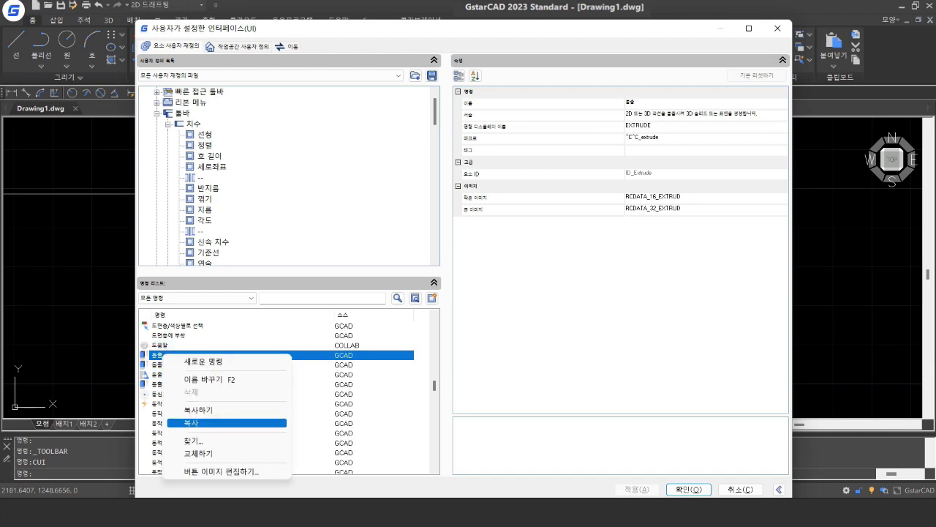
pyautogui.click(227, 422)
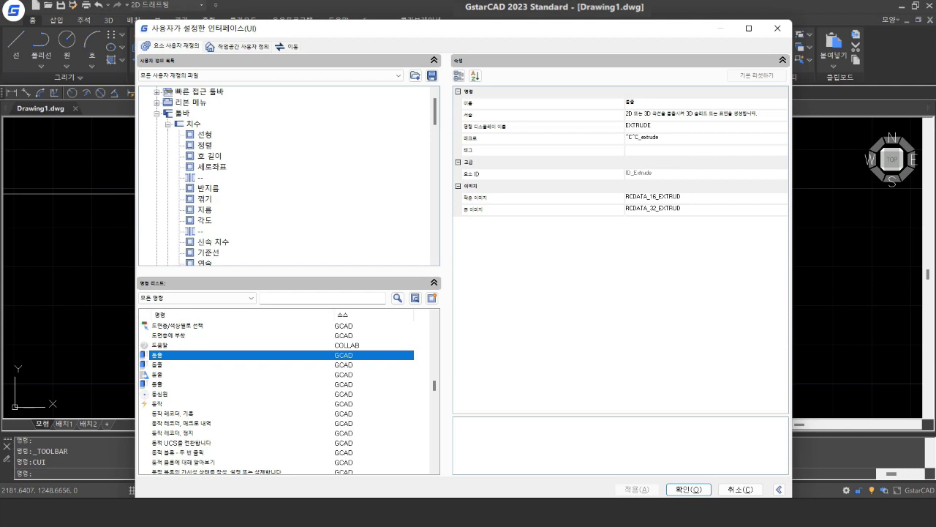
pyautogui.rightClick(196, 135)
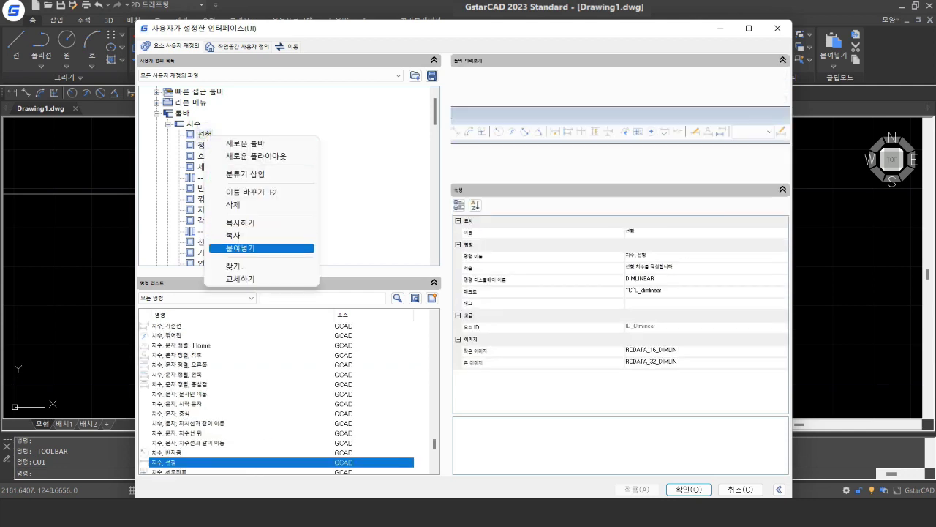
pyautogui.click(252, 247)
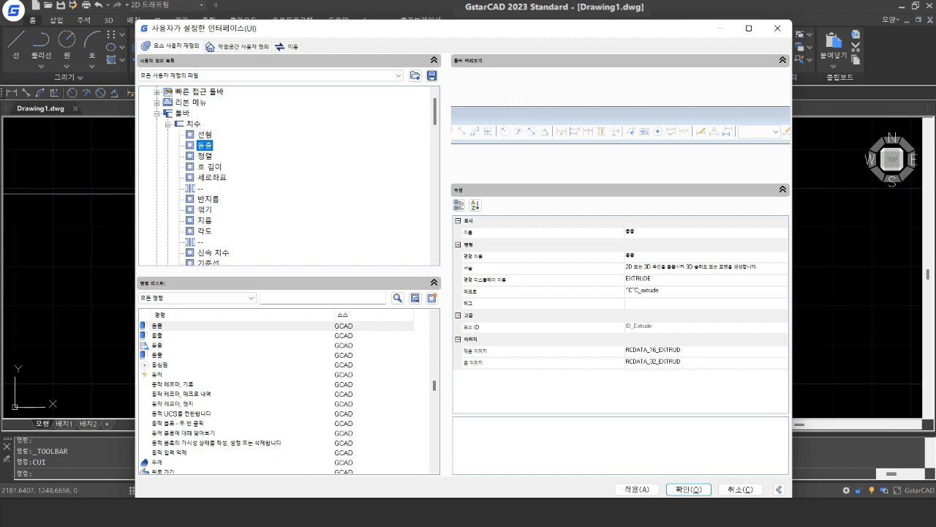
pyautogui.click(636, 489)
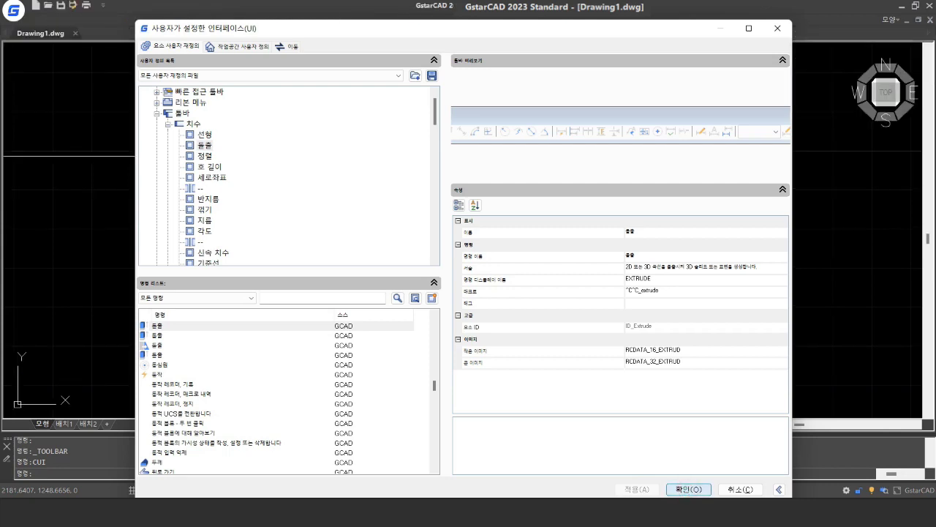
pyautogui.click(688, 489)
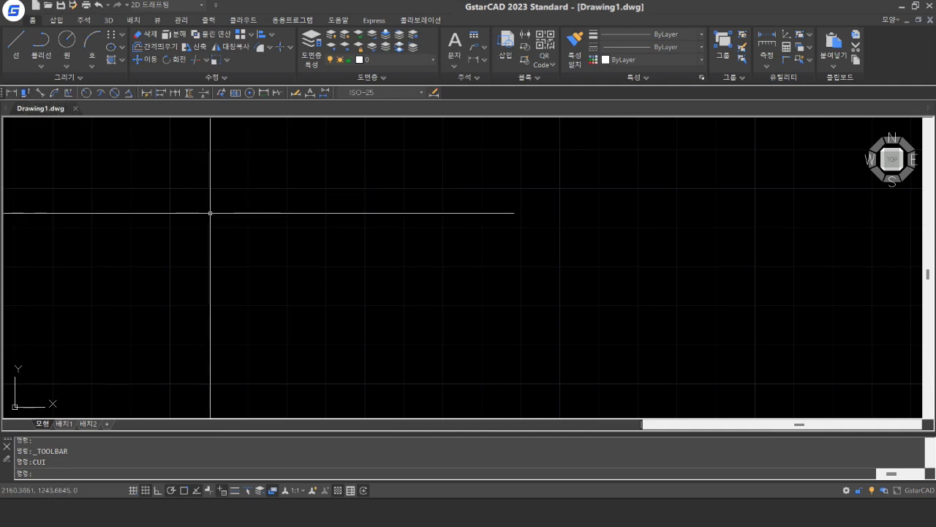
# Step: Reopen CUI and expand the Toolbars node to browse the toolbar list
pyautogui.write('CUI')
pyautogui.press('Return')
pyautogui.scroll(-1, 170, 130)
pyautogui.scroll(-2, 176, 147)
pyautogui.scroll(-1, 183, 165)
pyautogui.scroll(-2, 192, 184)
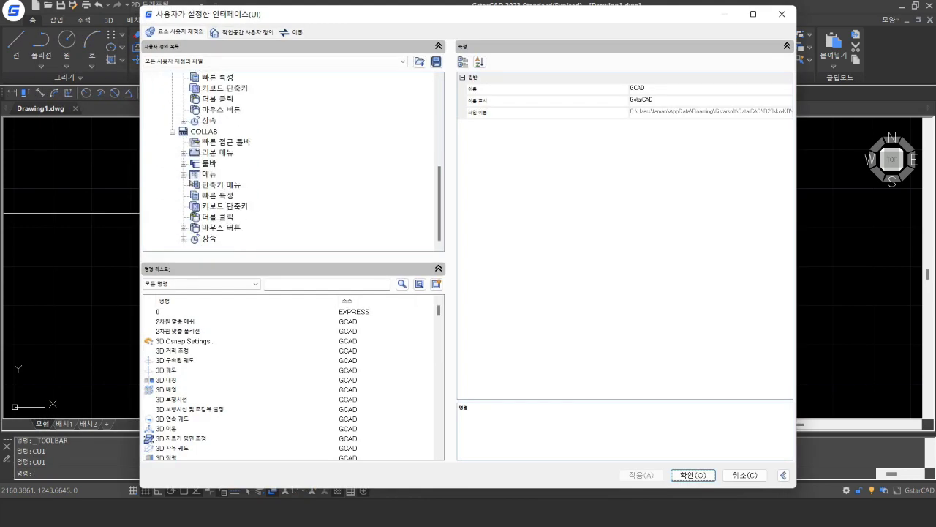
pyautogui.scroll(4, 191, 184)
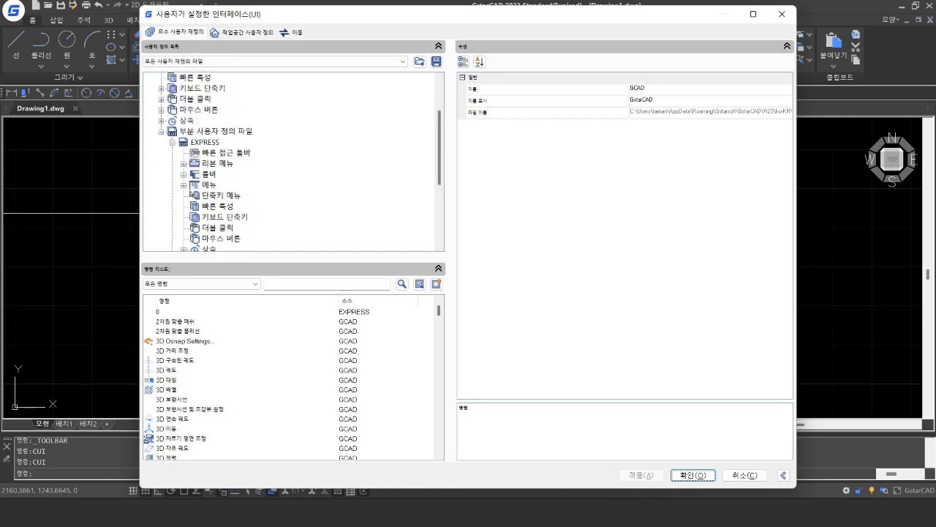
pyautogui.scroll(1, 182, 161)
pyautogui.scroll(1, 169, 128)
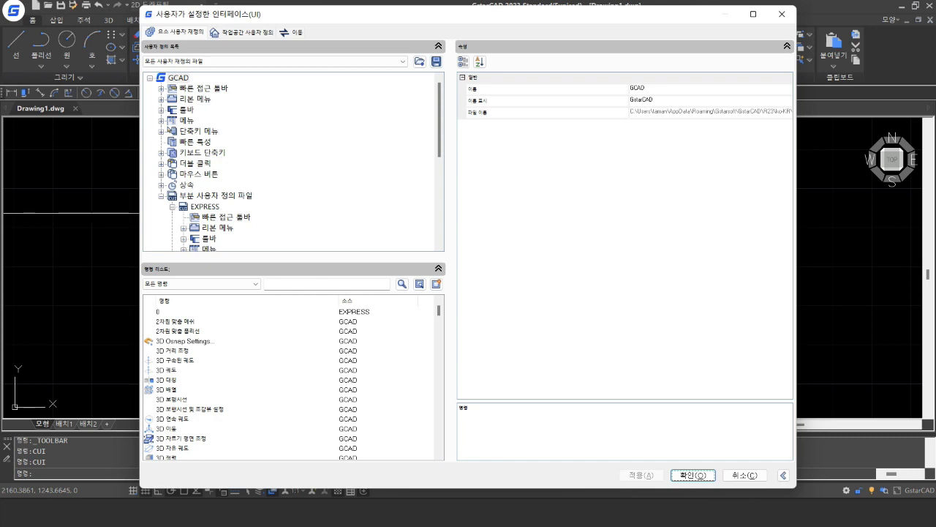
pyautogui.click(163, 110)
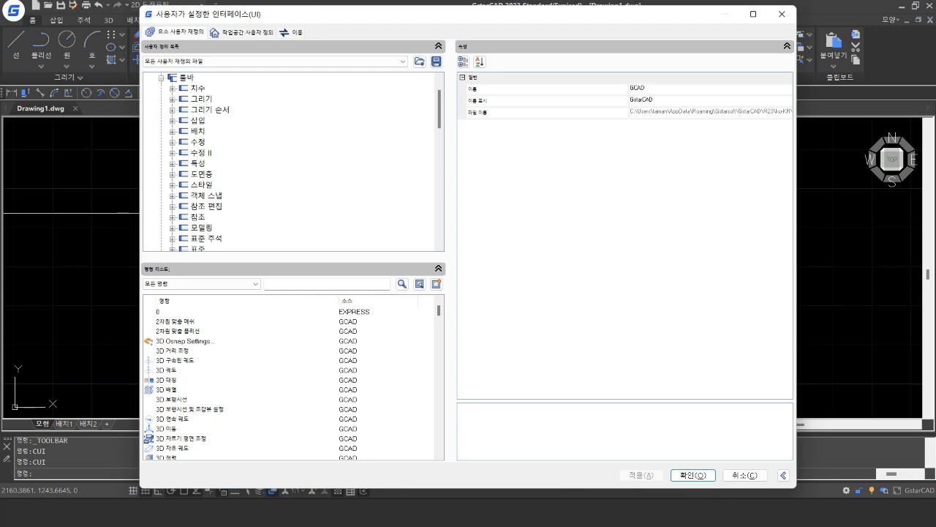
pyautogui.scroll(-3, 292, 161)
pyautogui.scroll(-2, 292, 161)
pyautogui.scroll(2, 293, 161)
# Step: Create a new toolbar named 나만의 툴바 and select it in the list
pyautogui.rightClick(198, 185)
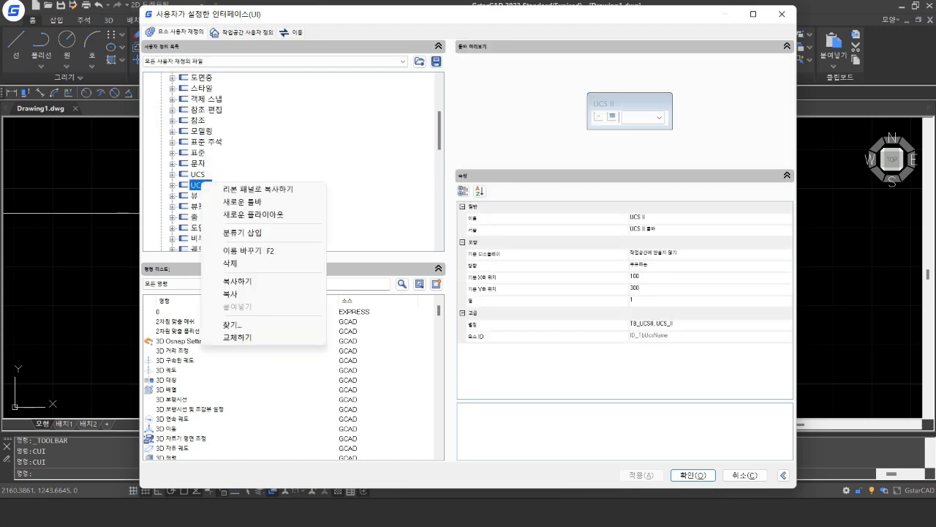
pyautogui.click(264, 201)
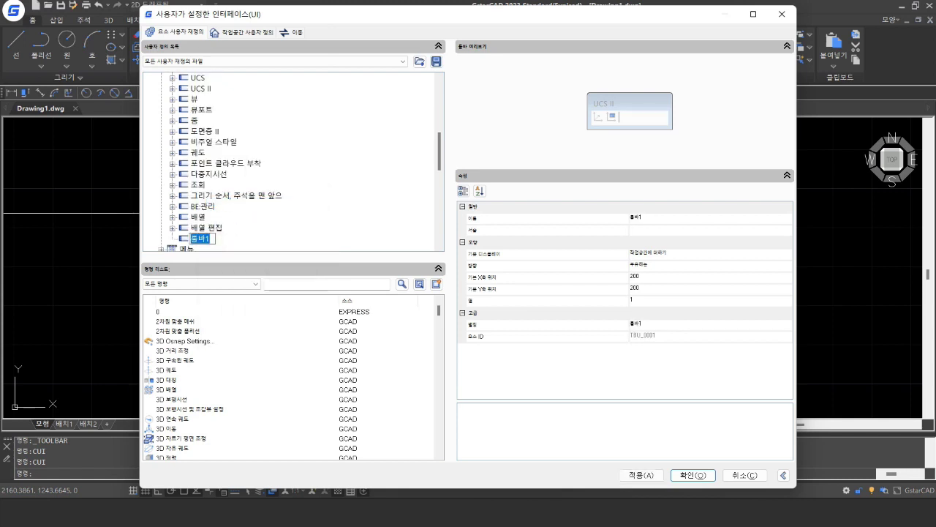
pyautogui.write('나')
pyautogui.write('만의 툴바')
pyautogui.press('Return')
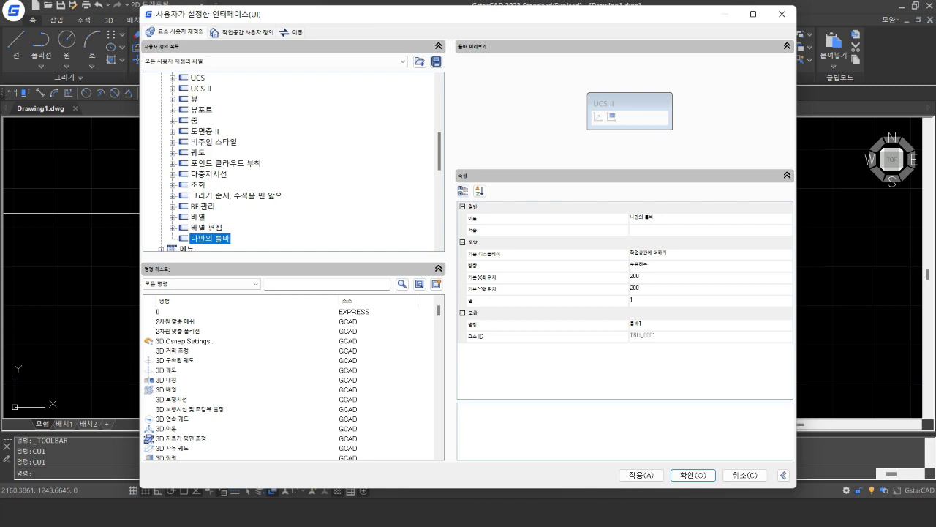
pyautogui.scroll(-1, 293, 161)
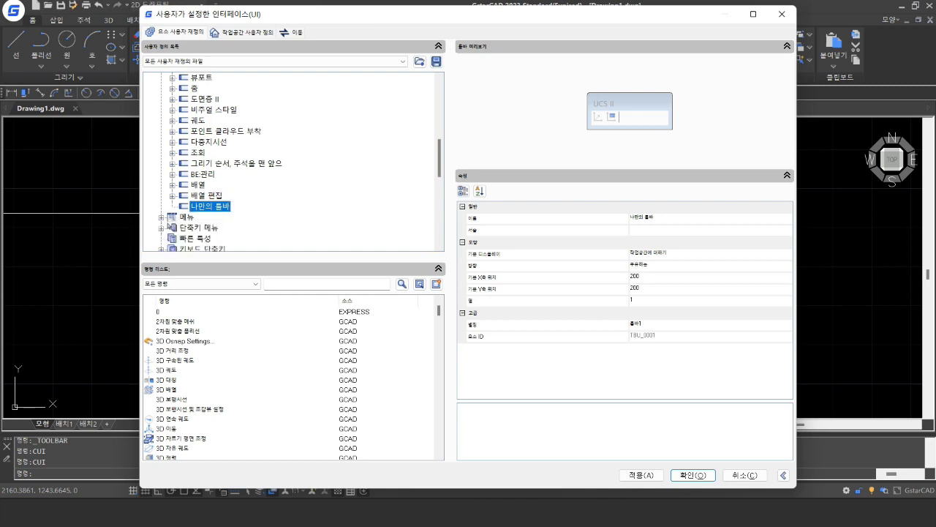
pyautogui.click(207, 195)
pyautogui.press('Down')
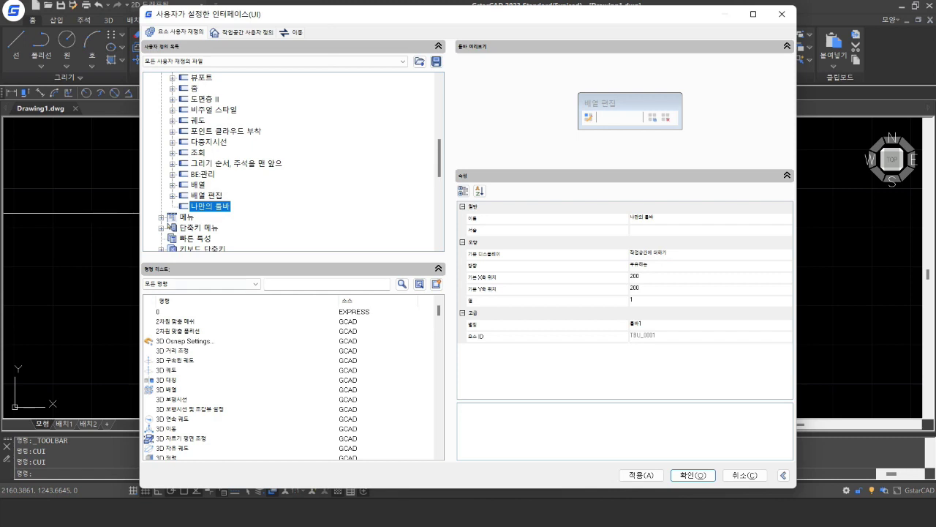
# Step: Paste the 3D Osnap Settings command into the 나만의 툴바 toolbar
pyautogui.click(182, 341)
pyautogui.rightClick(181, 342)
pyautogui.click(220, 410)
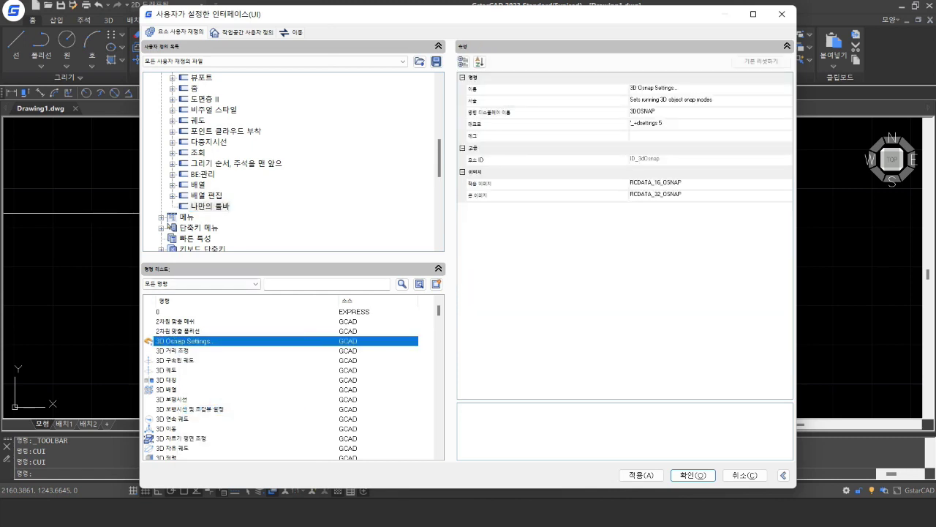
pyautogui.rightClick(202, 205)
pyautogui.click(238, 331)
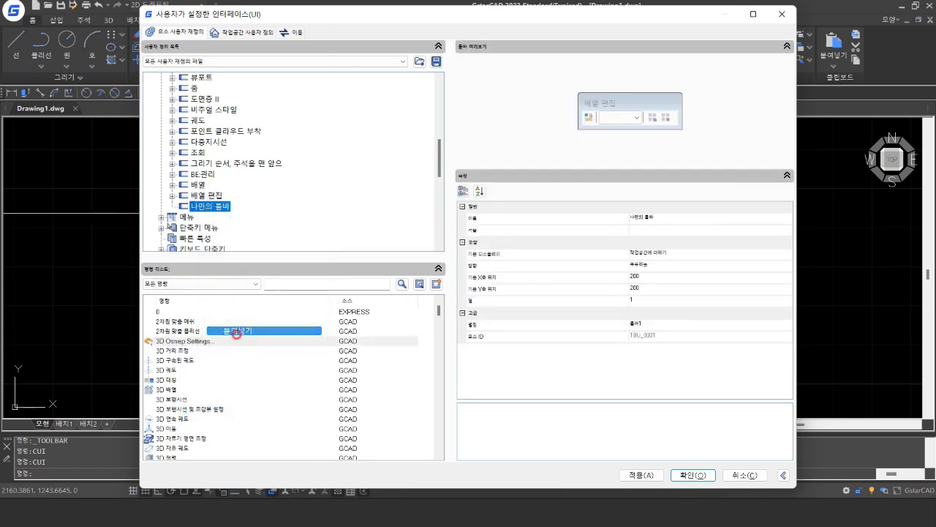
pyautogui.click(210, 206)
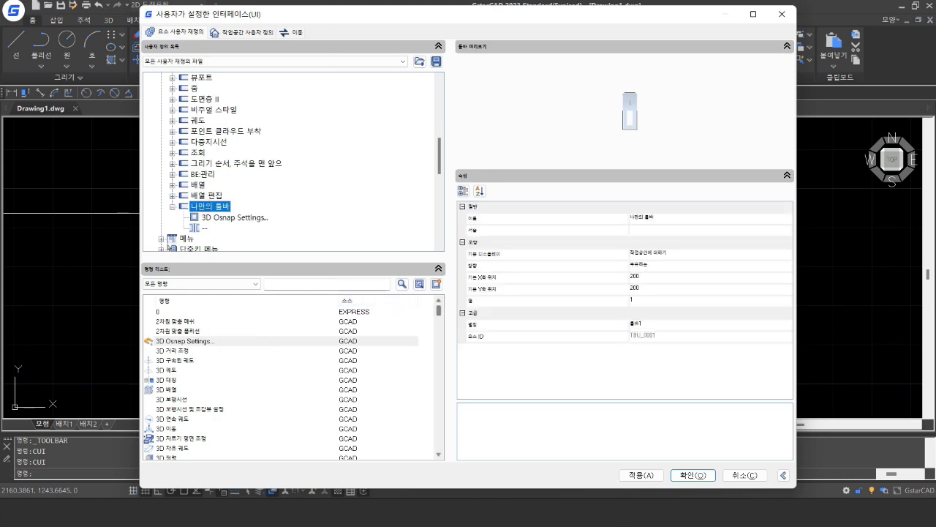
pyautogui.moveTo(439, 310); pyautogui.dragTo(439, 399)
# Step: Copy the 선 line command into 나만의 툴바, review the toolbar, and close customization
pyautogui.click(168, 321)
pyautogui.rightClick(168, 321)
pyautogui.click(209, 389)
pyautogui.click(210, 206)
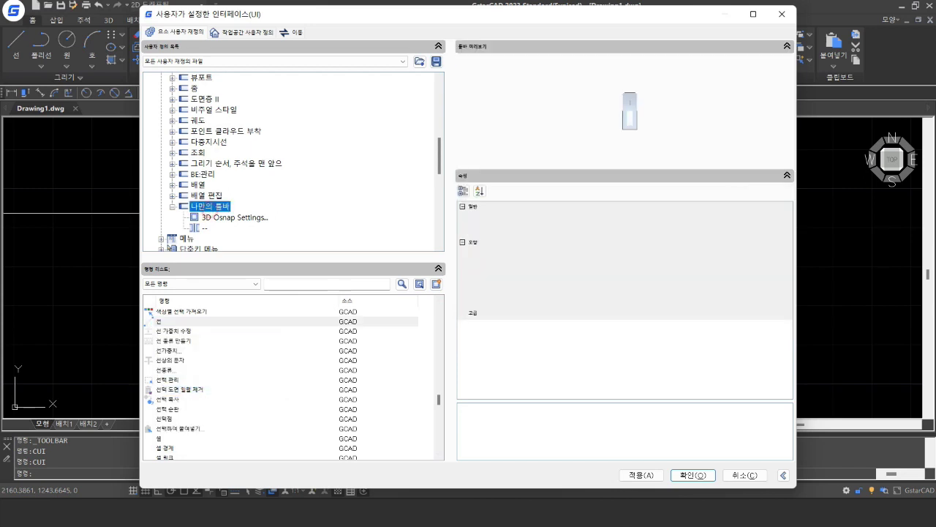
pyautogui.rightClick(213, 207)
pyautogui.click(249, 332)
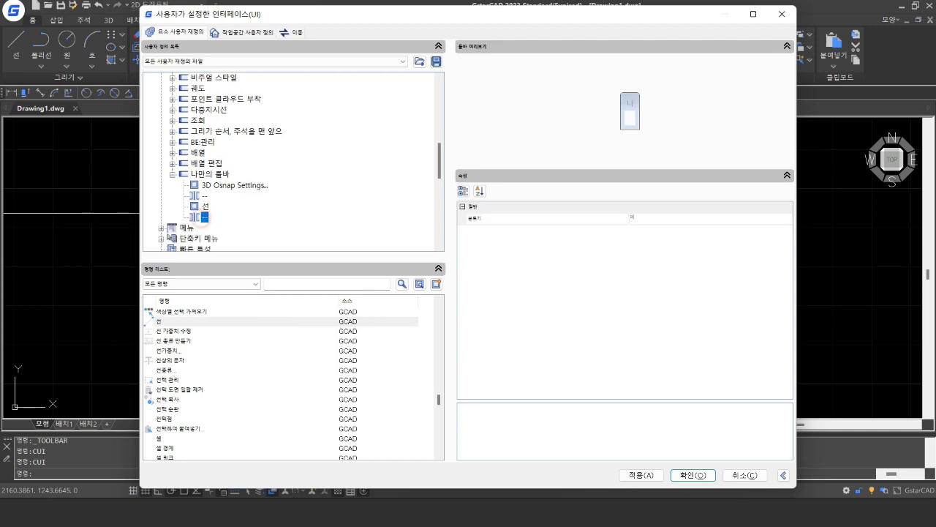
pyautogui.click(234, 185)
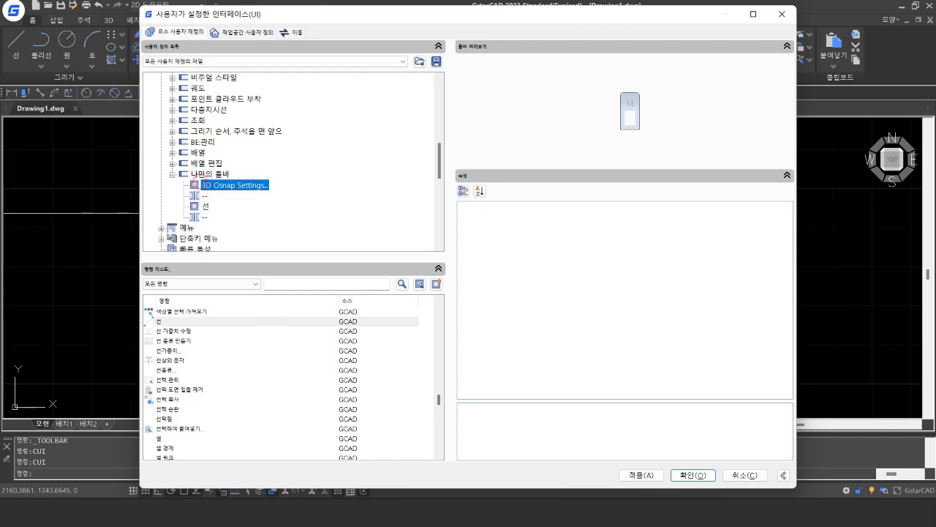
pyautogui.click(210, 174)
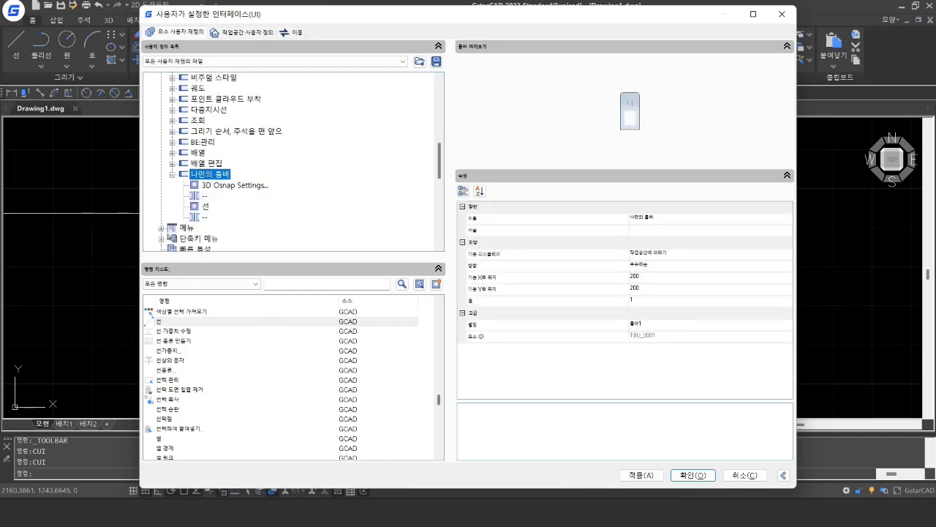
pyautogui.scroll(5, 168, 237)
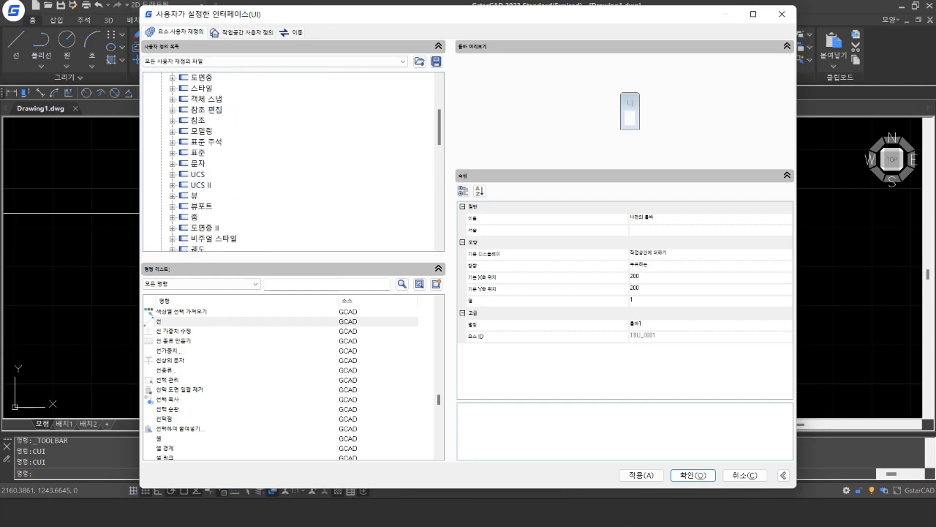
pyautogui.click(745, 475)
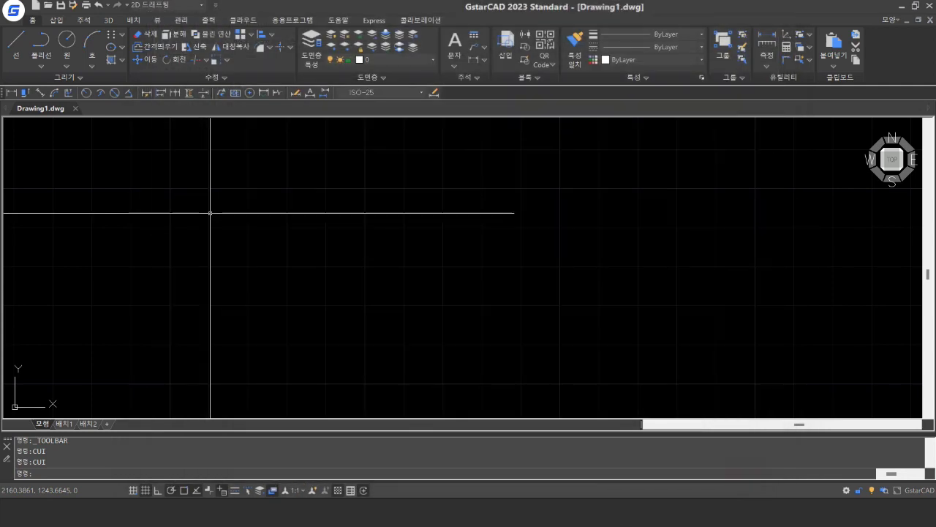
# Step: Open Drafting Settings on the Object Snap tab with the OS command
pyautogui.doubleClick(406, 248)
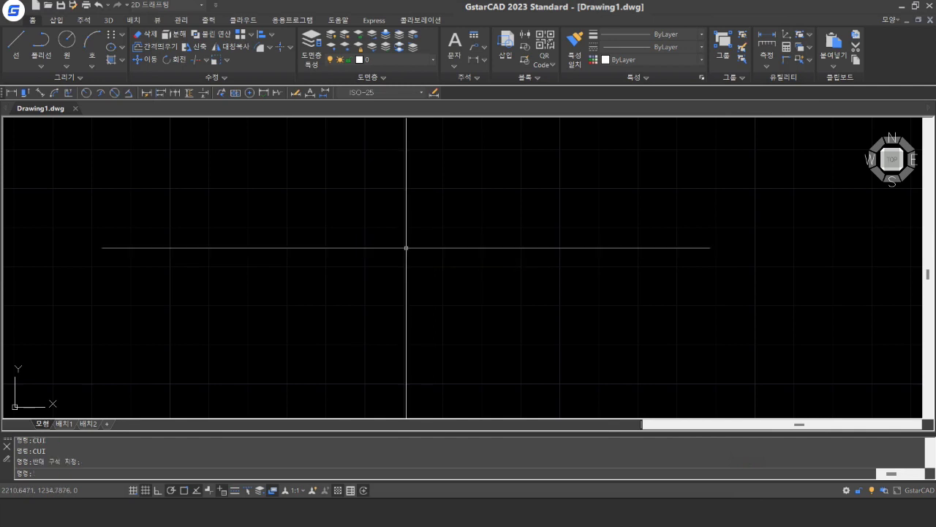
pyautogui.write('O')
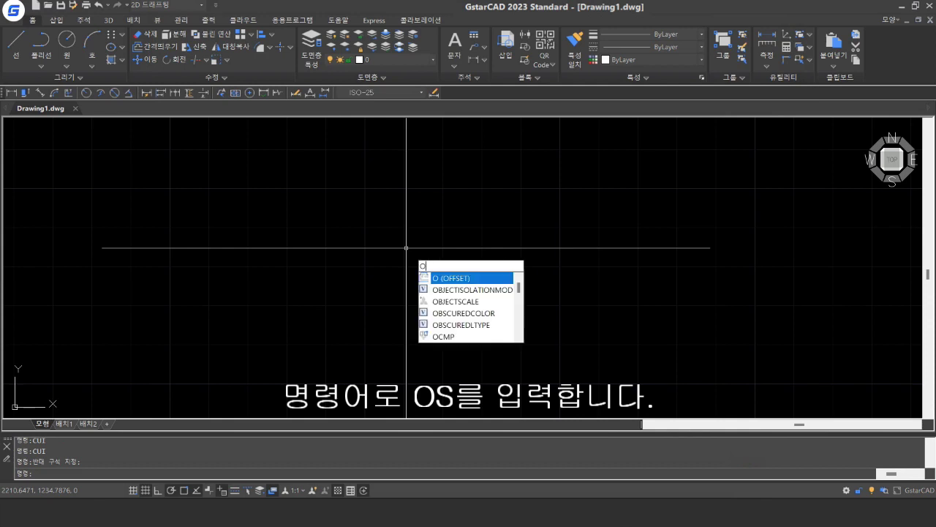
pyautogui.write('S')
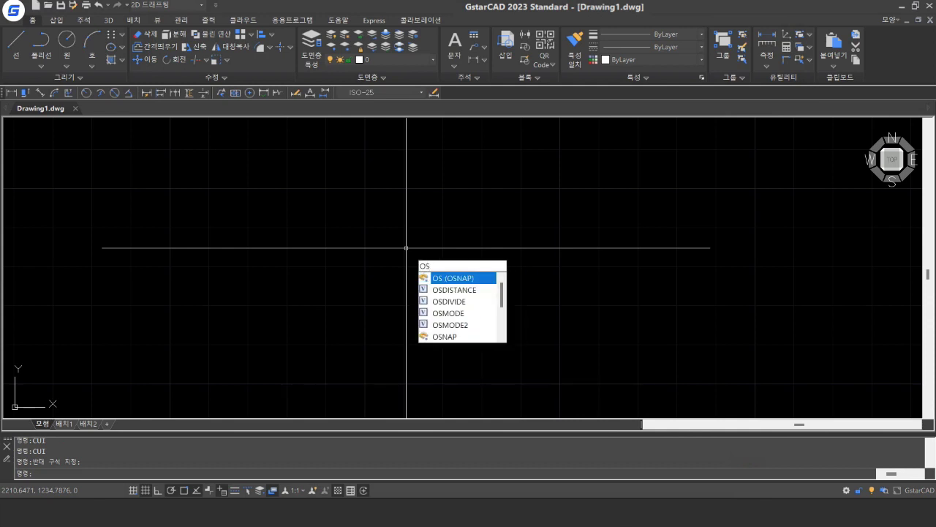
pyautogui.press('Return')
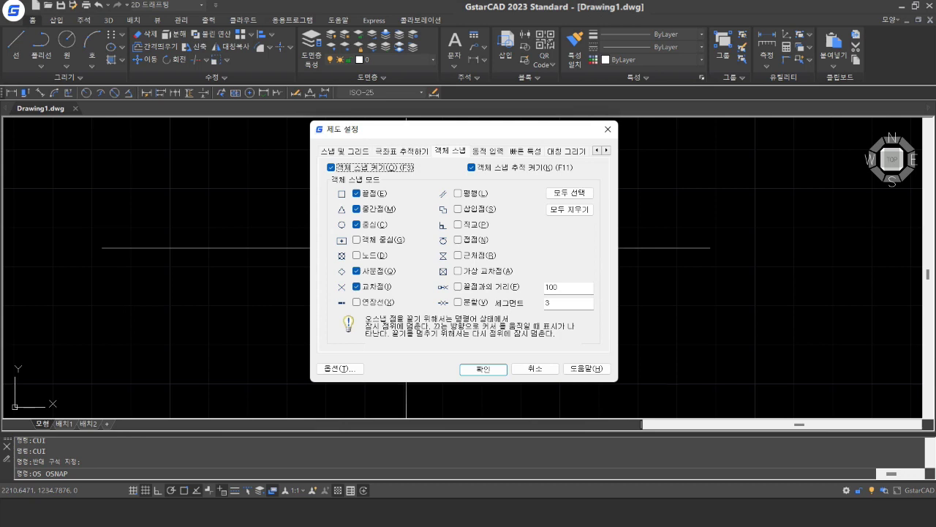
# Step: Review the Snap and Grid and Polar Tracking (90° increment) tabs, then confirm with OK
pyautogui.hotkey('ctrl', 'shift', 'Tab')
pyautogui.hotkey('ctrl', 'shift', 'Tab')
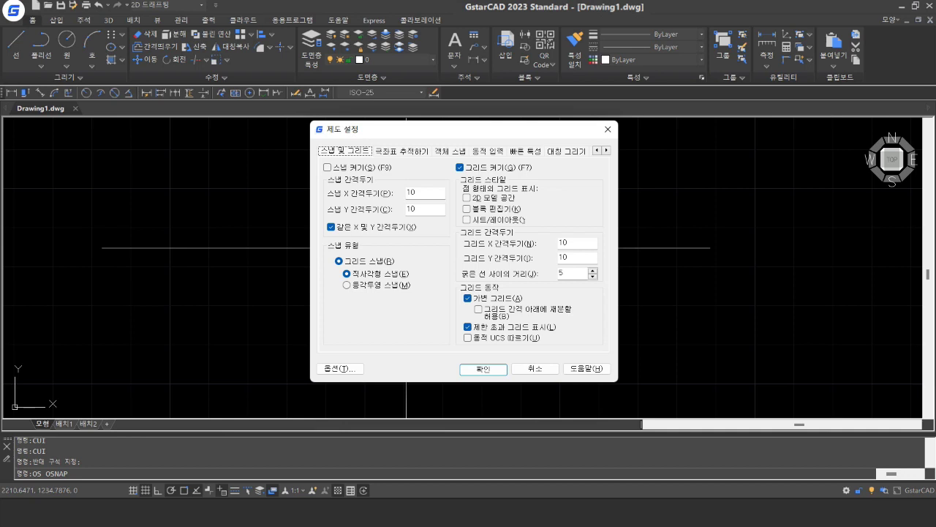
pyautogui.click(402, 150)
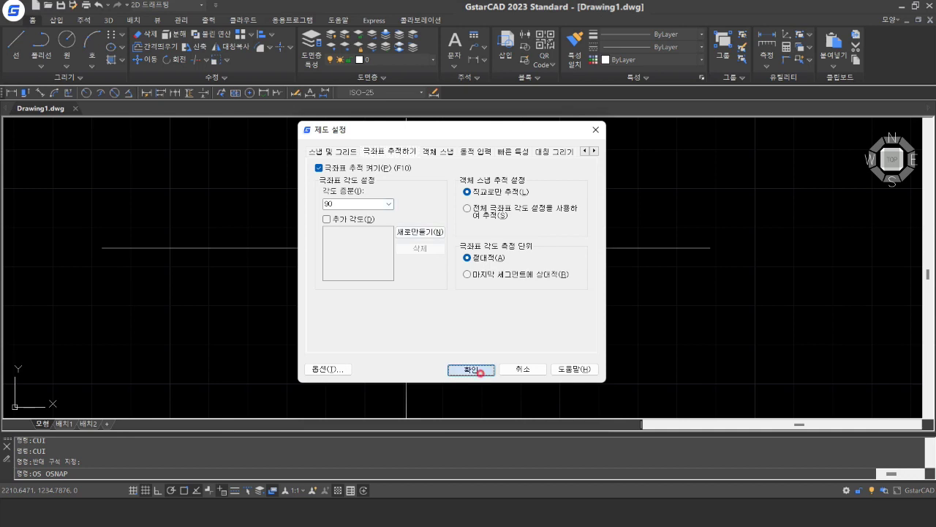
pyautogui.click(475, 370)
# Step: Start a trial line to test polar tracking, cancel it, and reopen Object Snap settings
pyautogui.write('l')
pyautogui.press('Return')
pyautogui.click(278, 245)
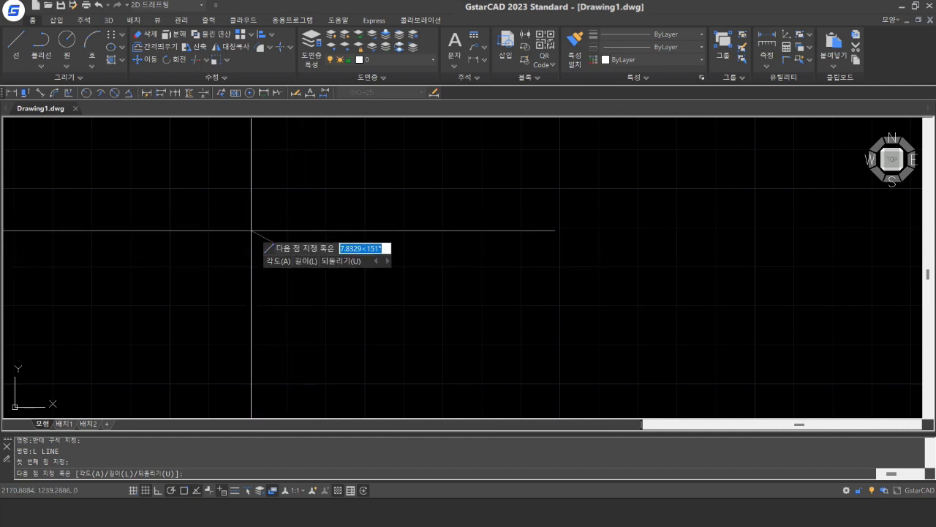
pyautogui.press('Escape')
pyautogui.write('OS')
pyautogui.press('Return')
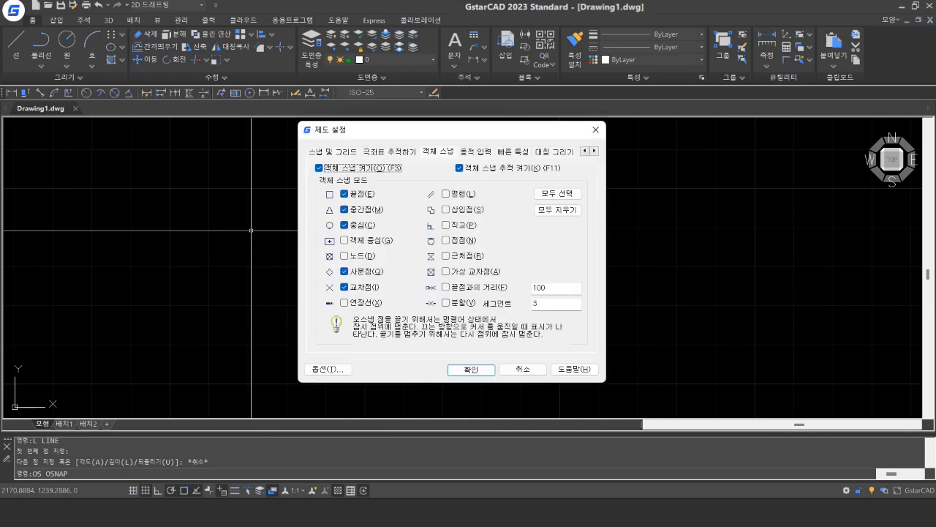
# Step: Set the polar tracking increment angle to 30° and apply the Drafting Settings
pyautogui.hotkey('ctrl', 'shift', 'Tab')
pyautogui.click(358, 203)
pyautogui.click(355, 233)
pyautogui.click(369, 219)
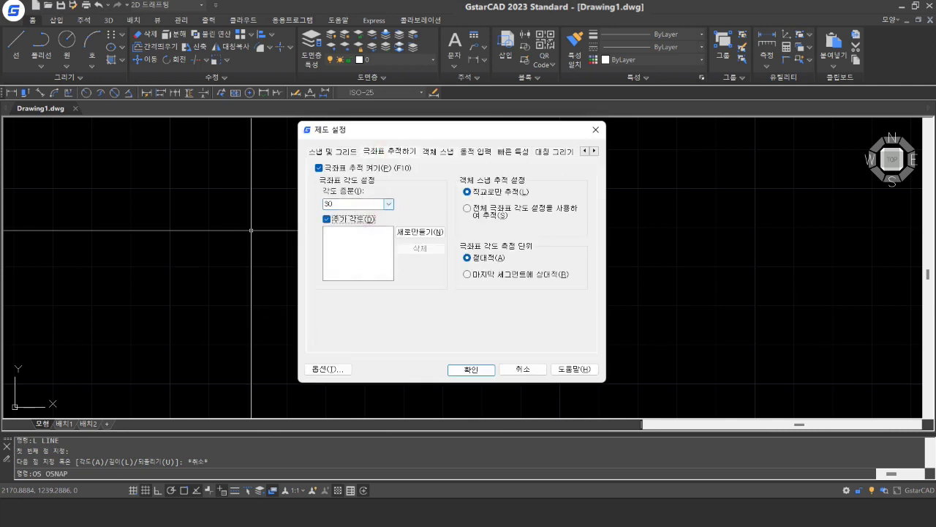
pyautogui.click(368, 218)
pyautogui.click(471, 369)
# Step: Start a test line with L and place its first point in the drawing
pyautogui.write('l')
pyautogui.press('Return')
pyautogui.click(377, 259)
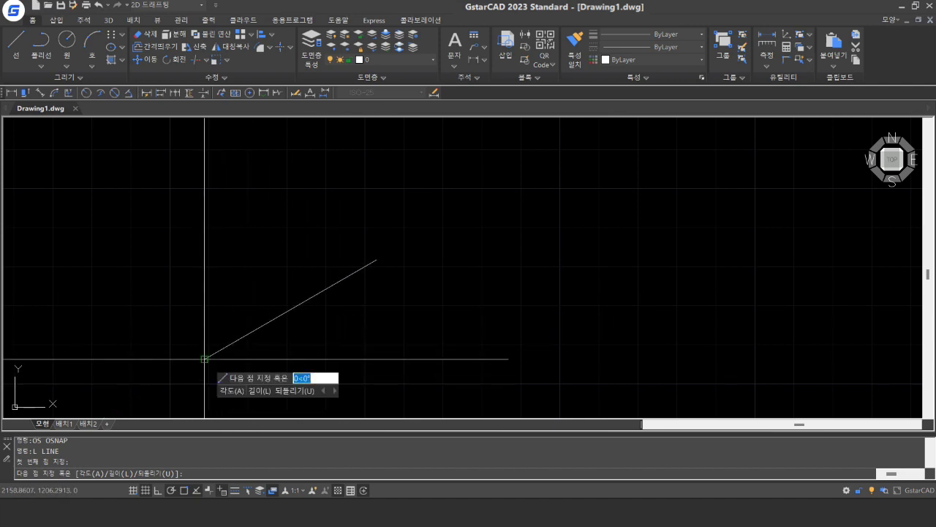
# Step: Finish the slanted line, then set polar increment back to 90° and track using all polar angles
pyautogui.press('Escape')
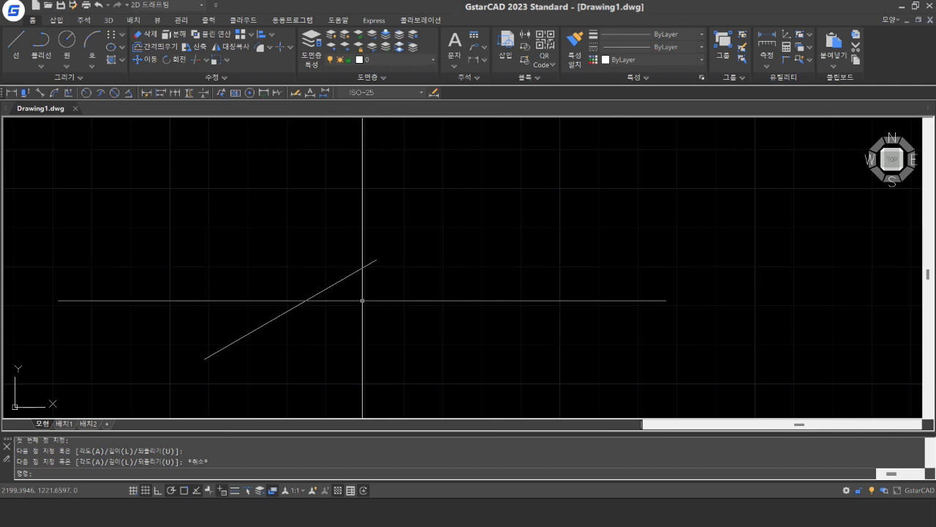
pyautogui.write('OS')
pyautogui.press('Return')
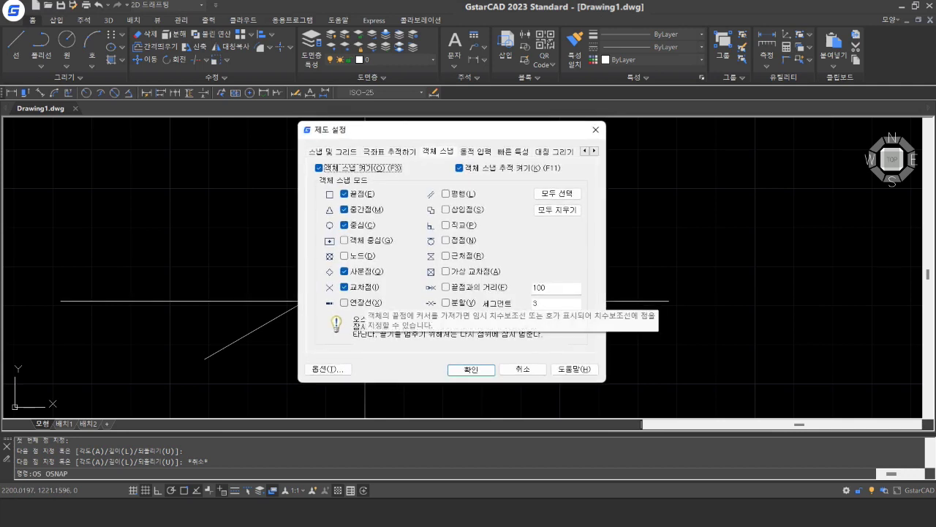
pyautogui.click(389, 154)
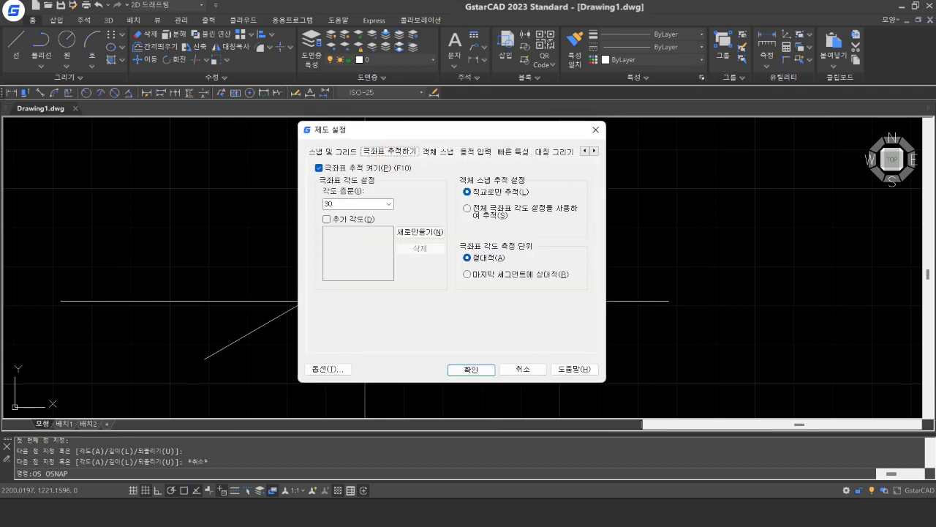
pyautogui.click(388, 204)
pyautogui.click(355, 214)
pyautogui.click(466, 208)
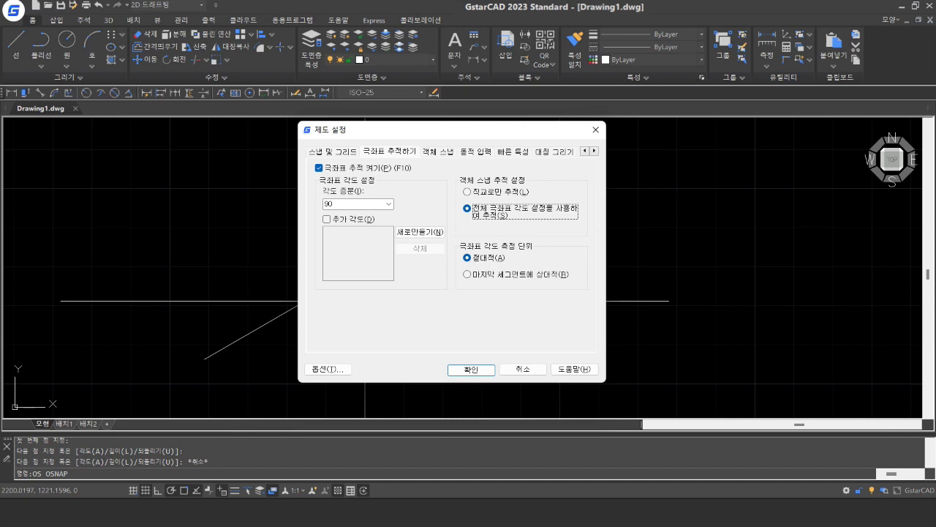
pyautogui.click(437, 152)
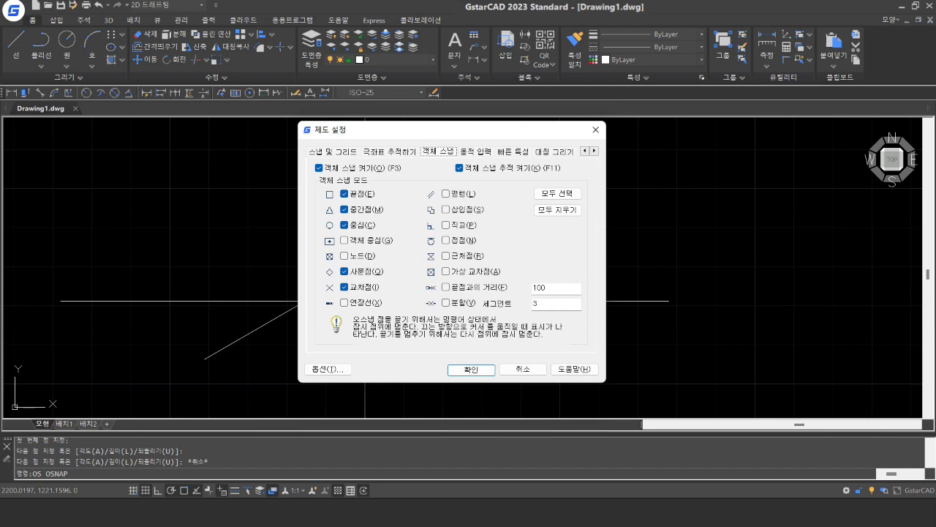
# Step: Show the Dynamic Input tab with pointer input and dynamic prompts enabled
pyautogui.hotkey('ctrl', 'Tab')
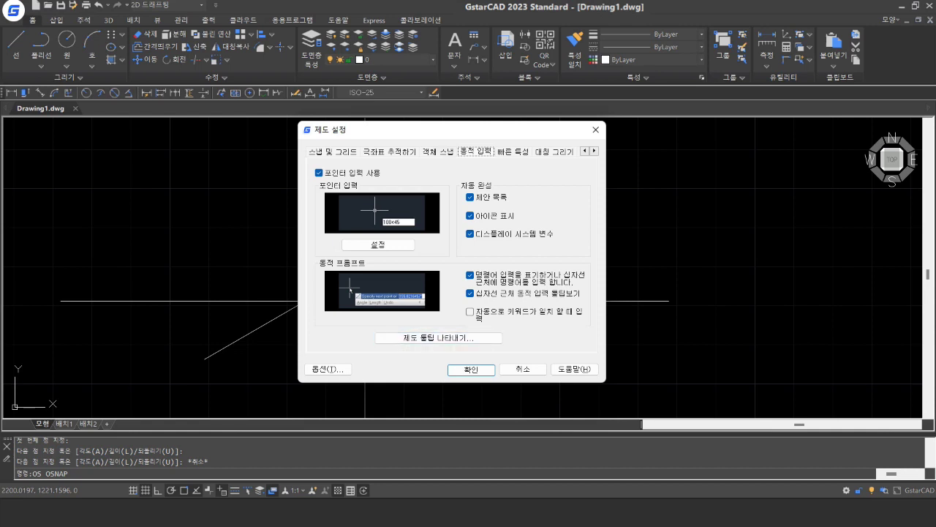
# Step: Review the Object Snap, Polar Tracking and Snap and Grid tabs, then accept the settings
pyautogui.click(439, 151)
pyautogui.click(407, 152)
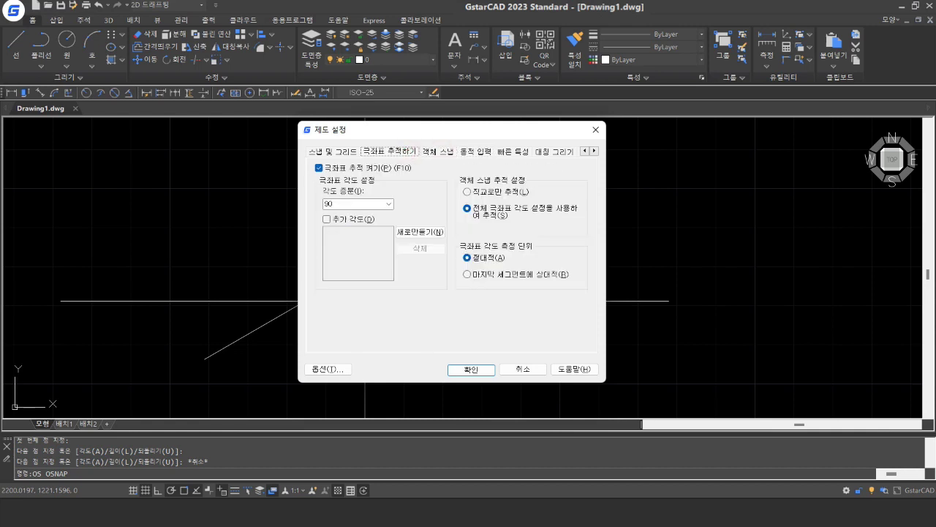
pyautogui.click(343, 151)
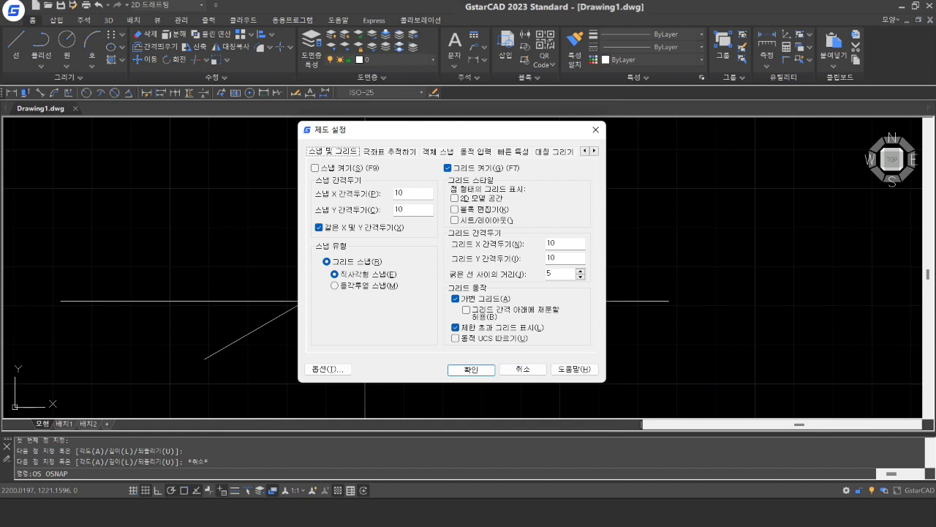
pyautogui.click(471, 370)
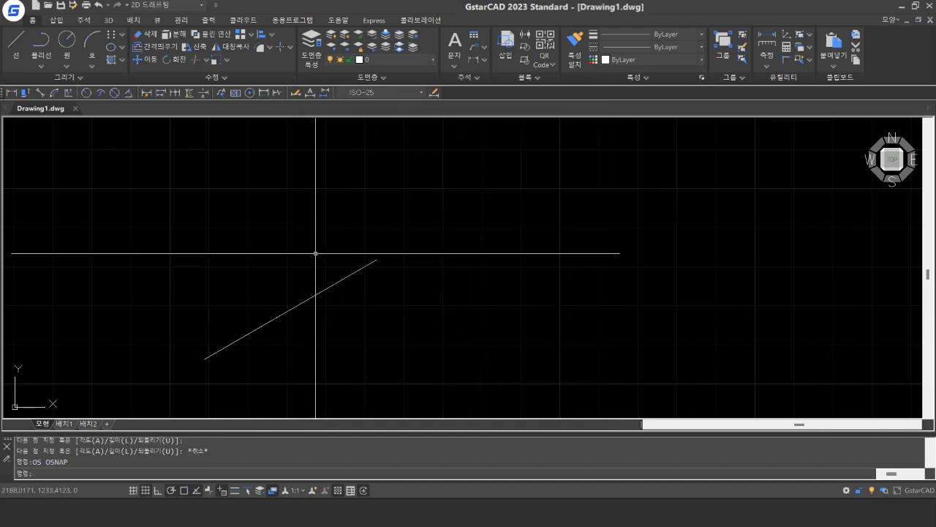
# Step: Window-select the diagonal test line and erase it with E, keeping the horizontal line
pyautogui.click(413, 240)
pyautogui.click(370, 275)
pyautogui.write('e')
pyautogui.press('Return')
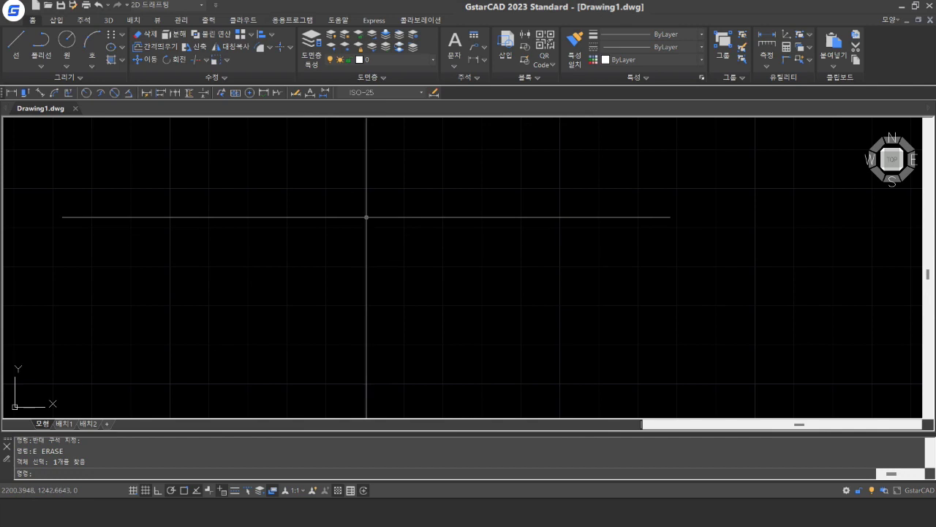